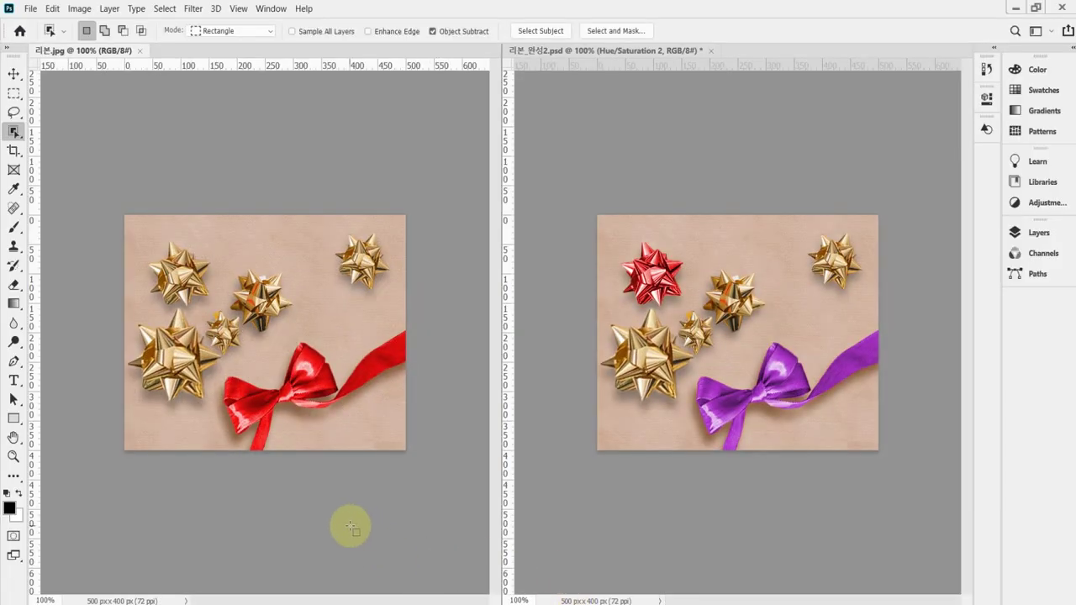
- Enlarge the 리본.jpg image to 200% and widen its document window so the whole picture fits
click(376, 536)
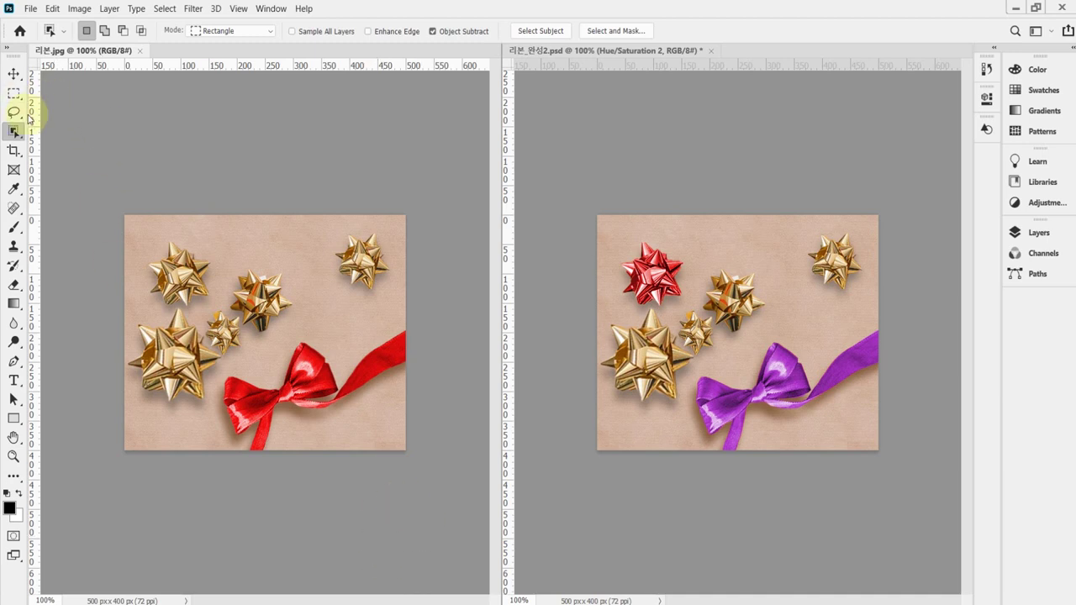
scroll(354, 394, up, 1)
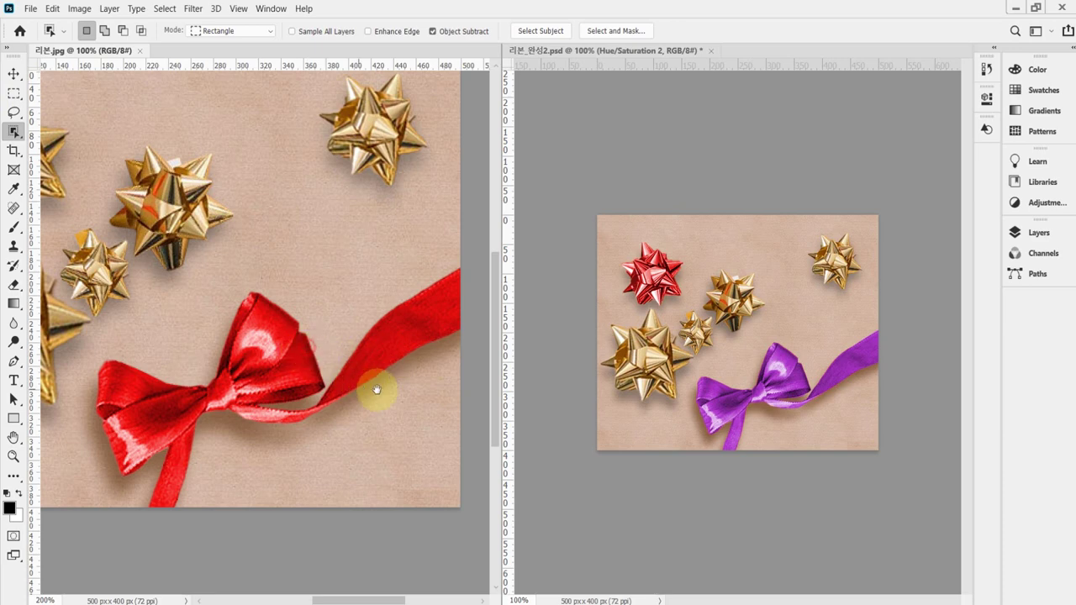
scroll(377, 389, down, 1)
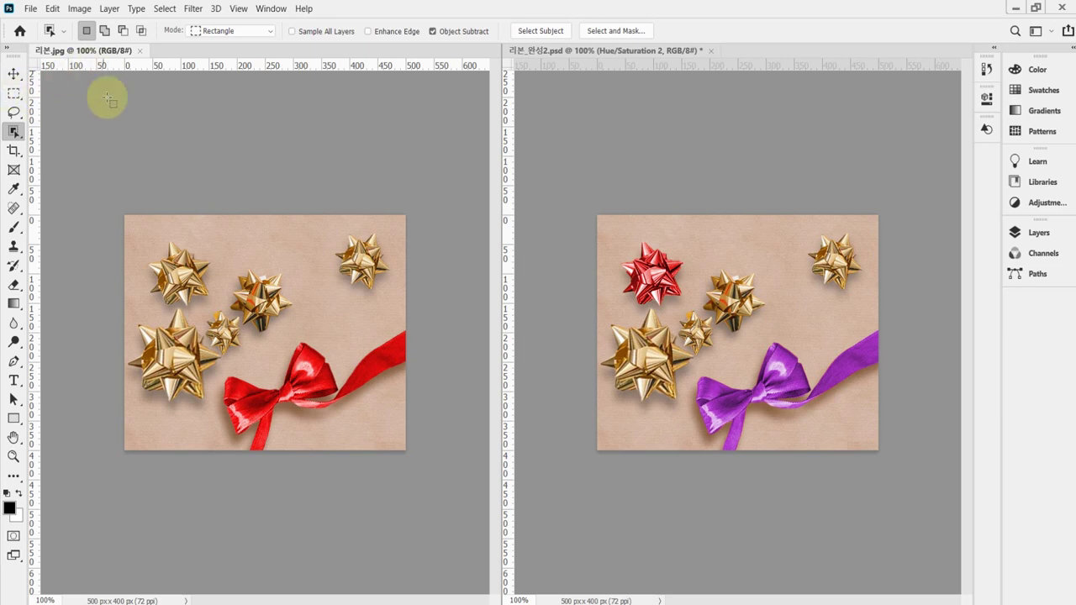
drag(314, 380, 359, 379)
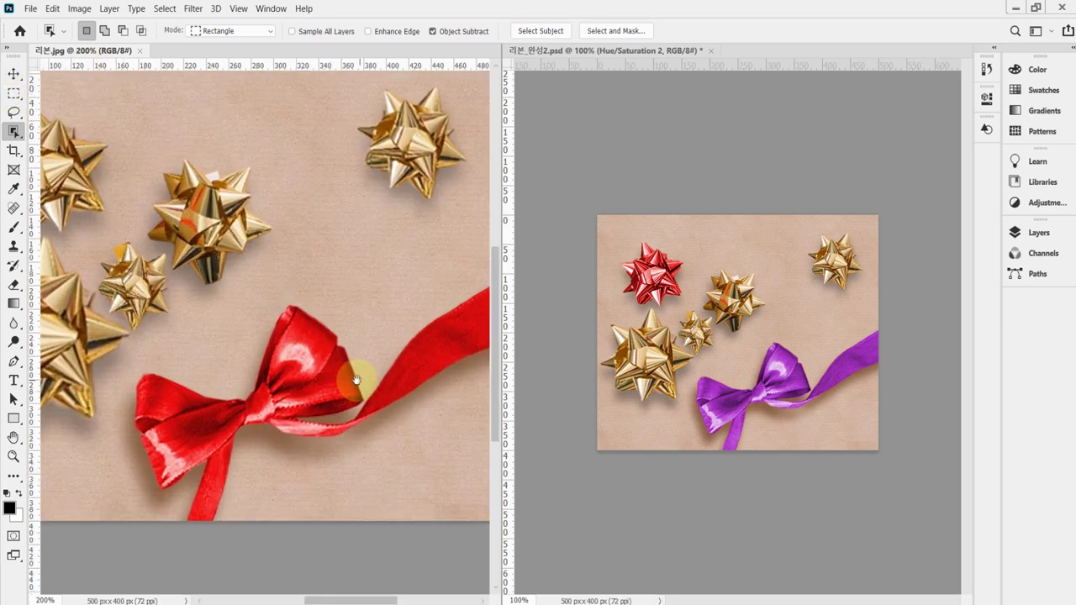
drag(502, 279, 684, 278)
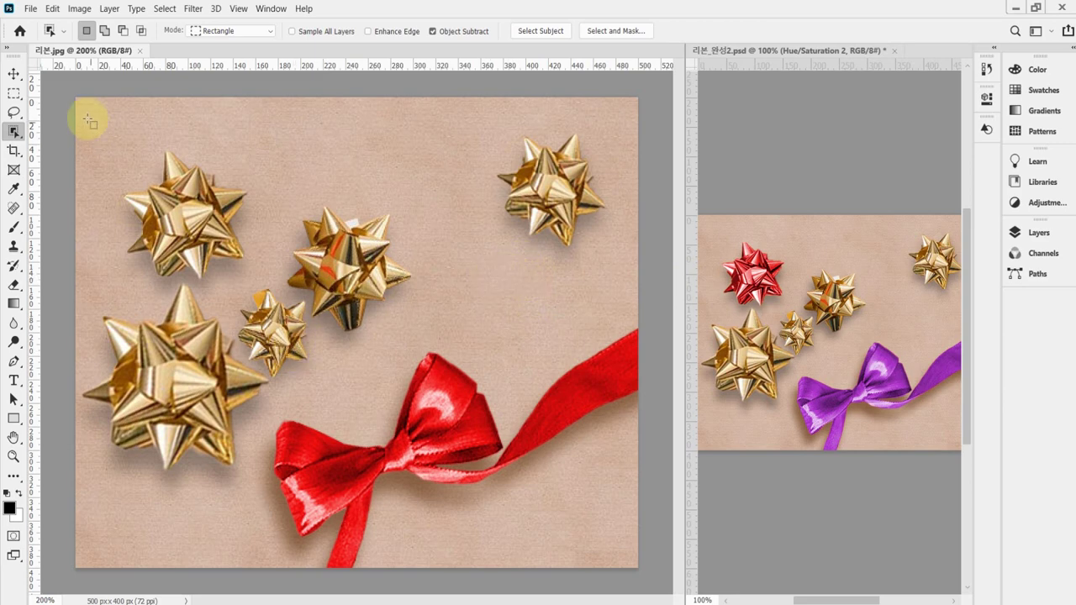
- Choose the Object Selection Tool and reset all tools to their default settings
right_click(14, 132)
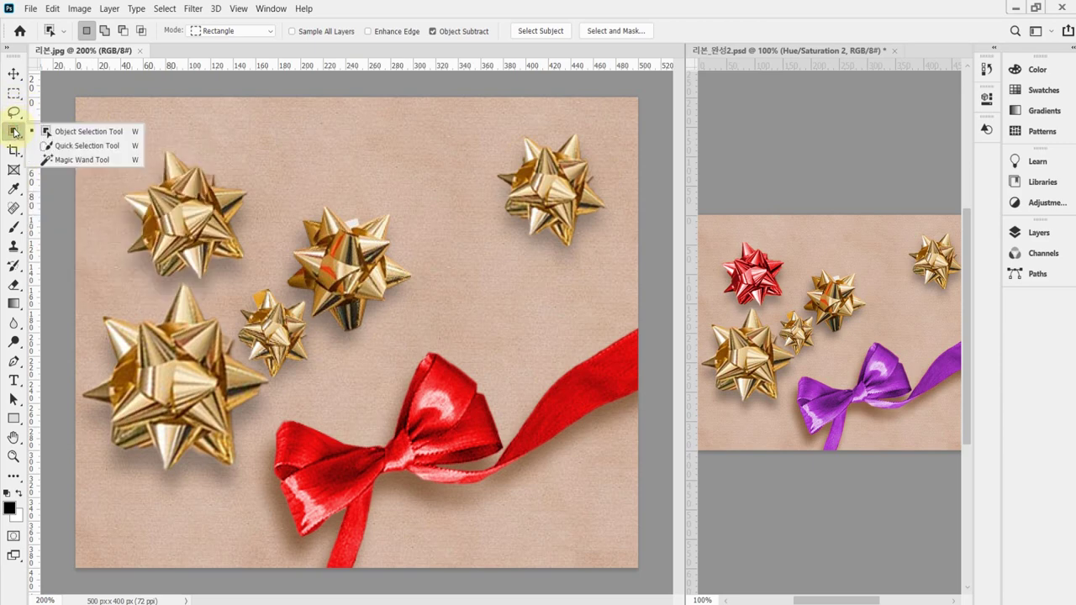
click(70, 134)
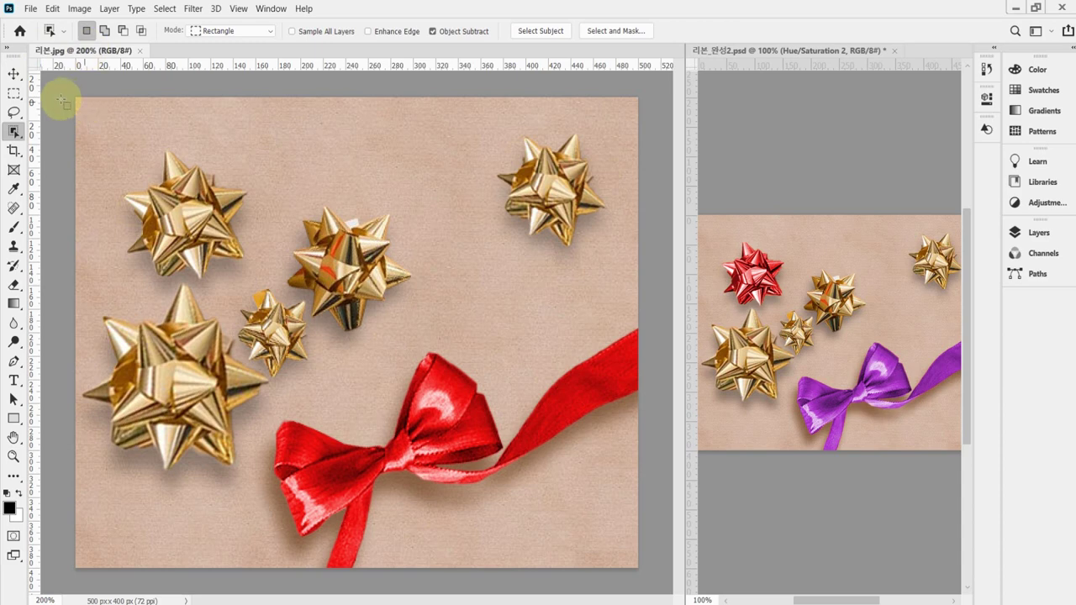
right_click(50, 32)
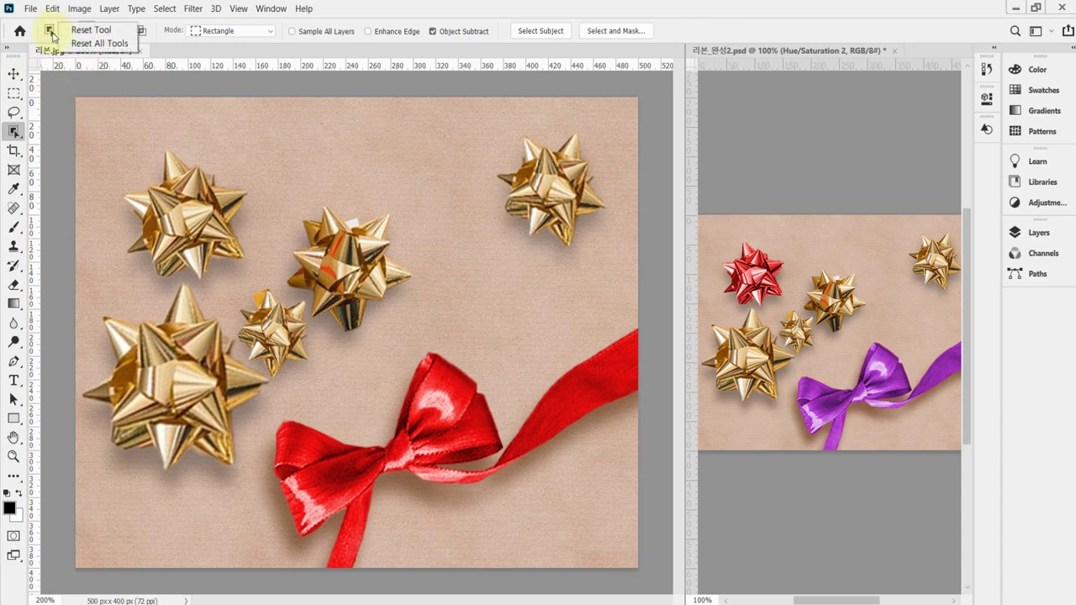
click(71, 46)
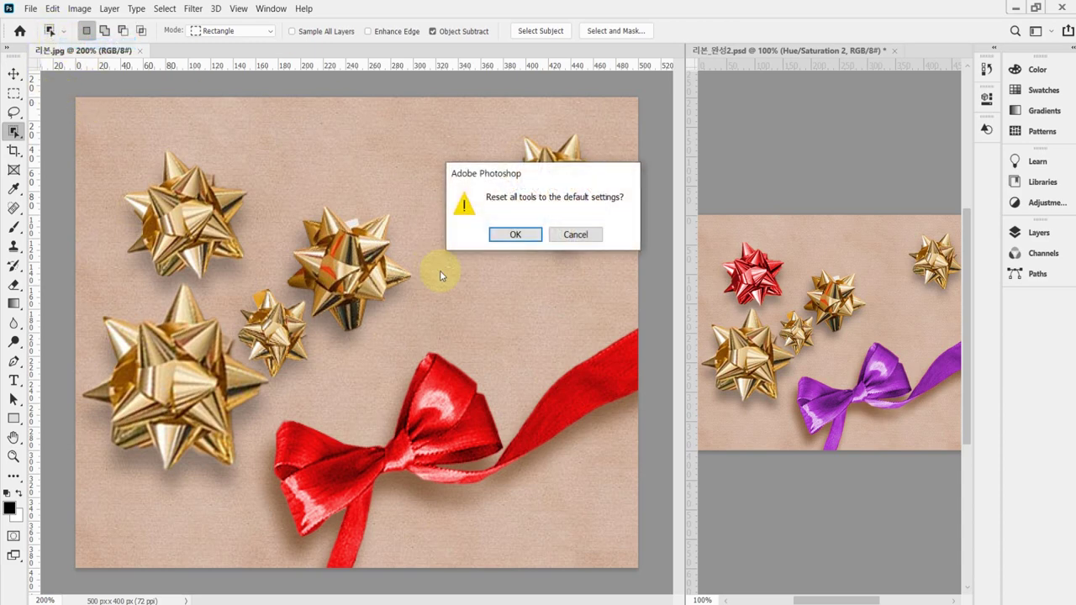
click(513, 237)
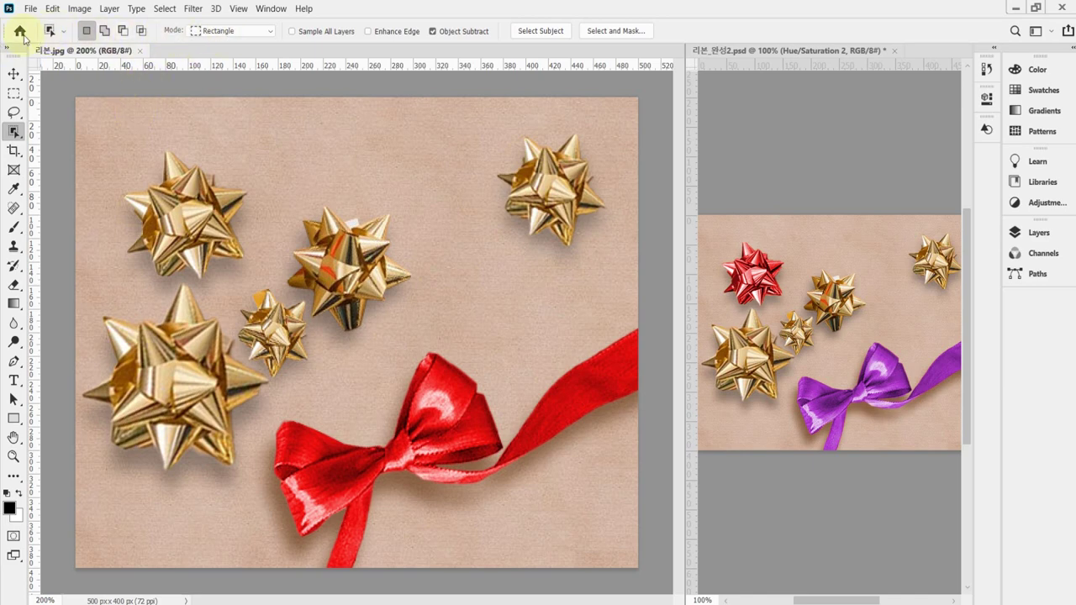
- Select the entire red bow and ribbon with the Object Selection Tool in Rectangle mode
click(272, 32)
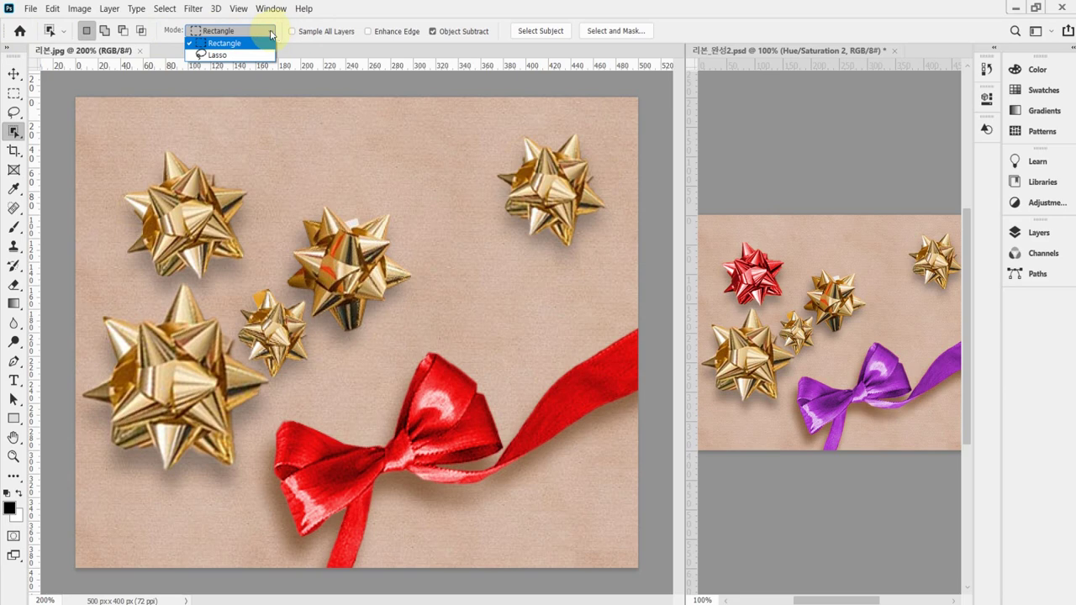
click(270, 30)
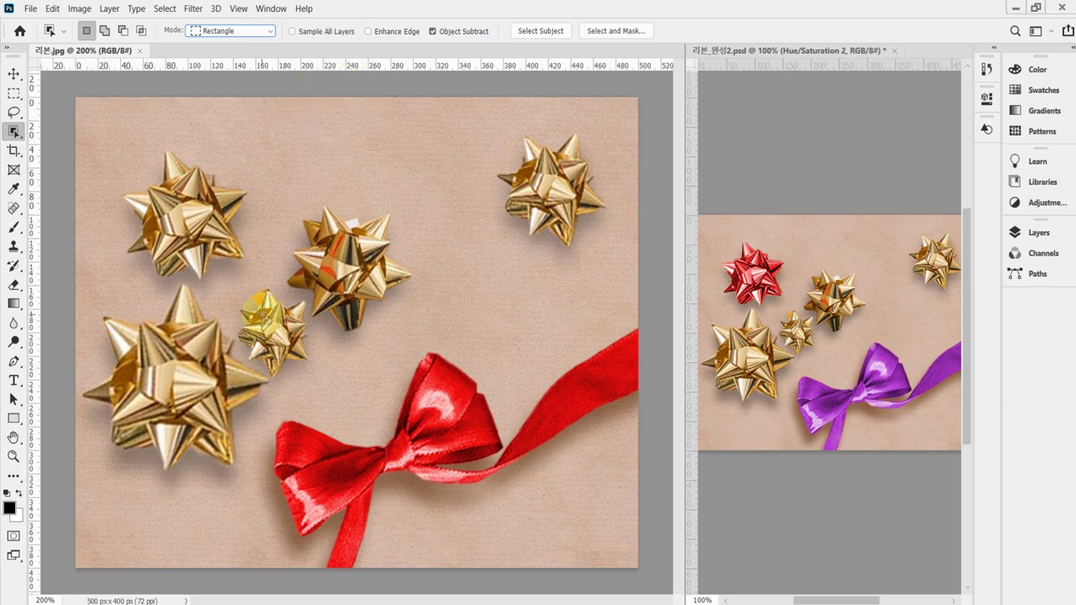
drag(261, 312, 645, 555)
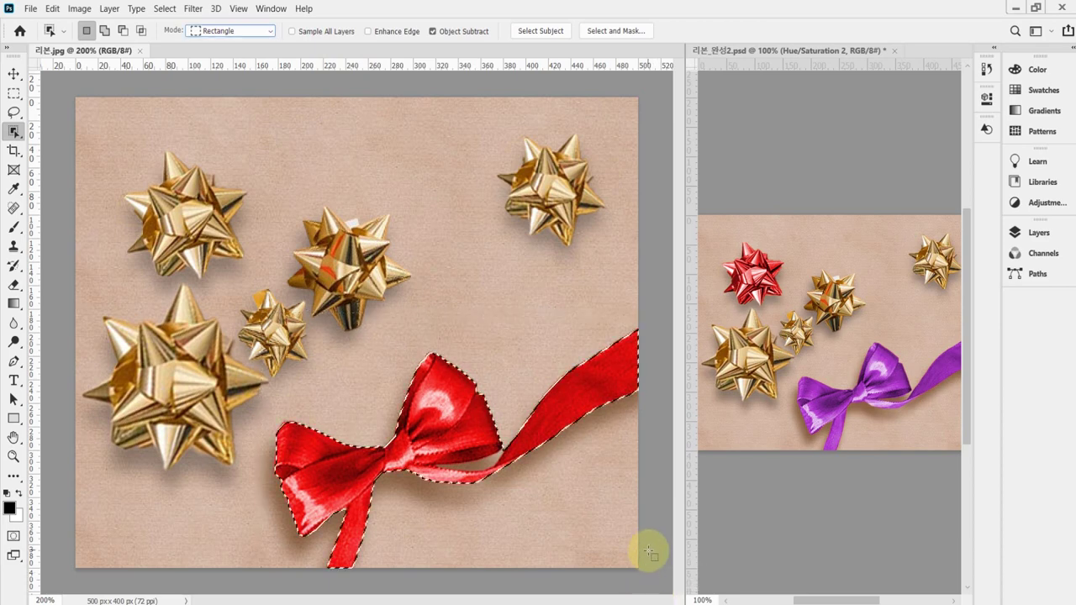
- Switch to the Quick Selection Tool in Subtract from selection mode with a smaller brush of size 9
scroll(492, 463, up, 2)
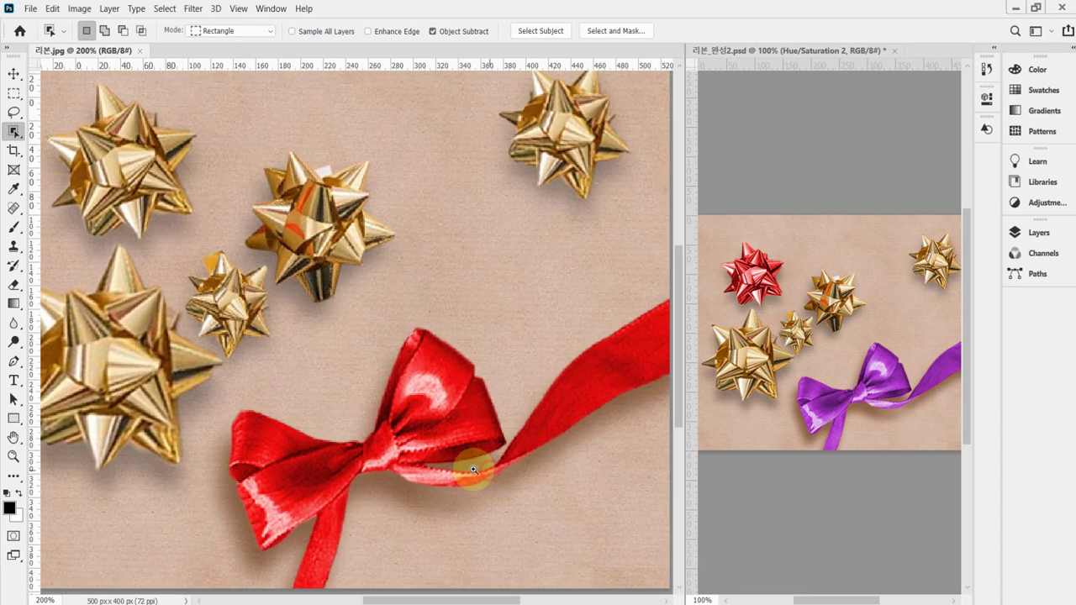
scroll(450, 454, up, 1)
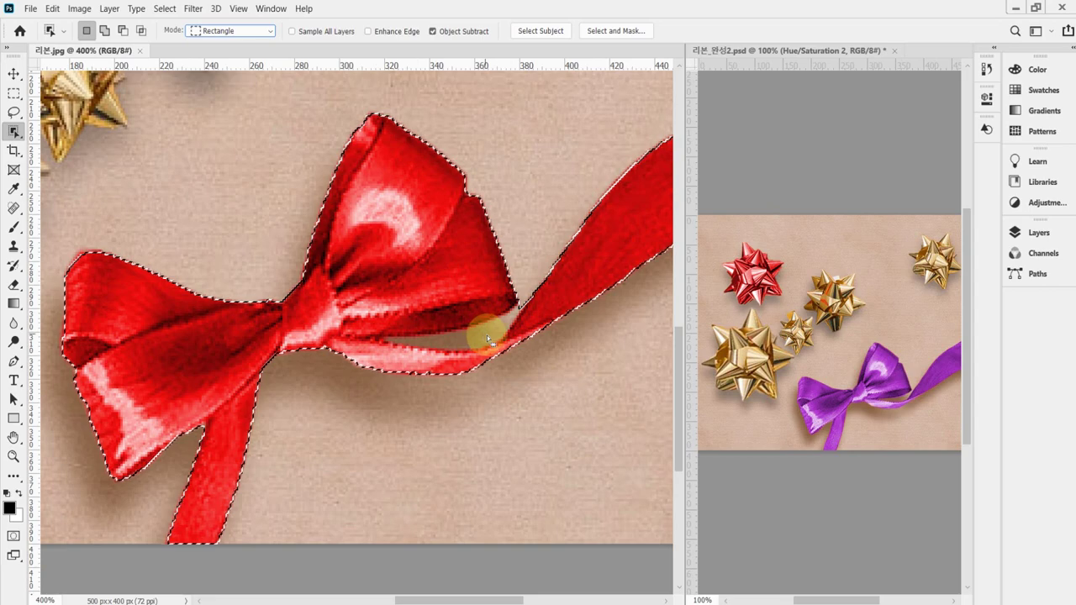
drag(489, 340, 450, 370)
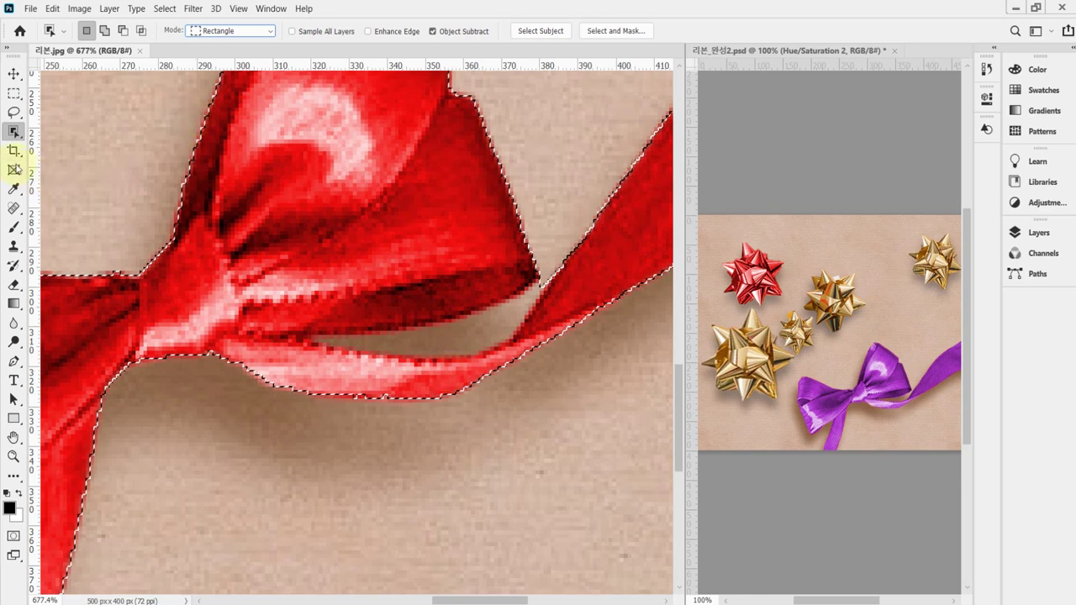
click(14, 132)
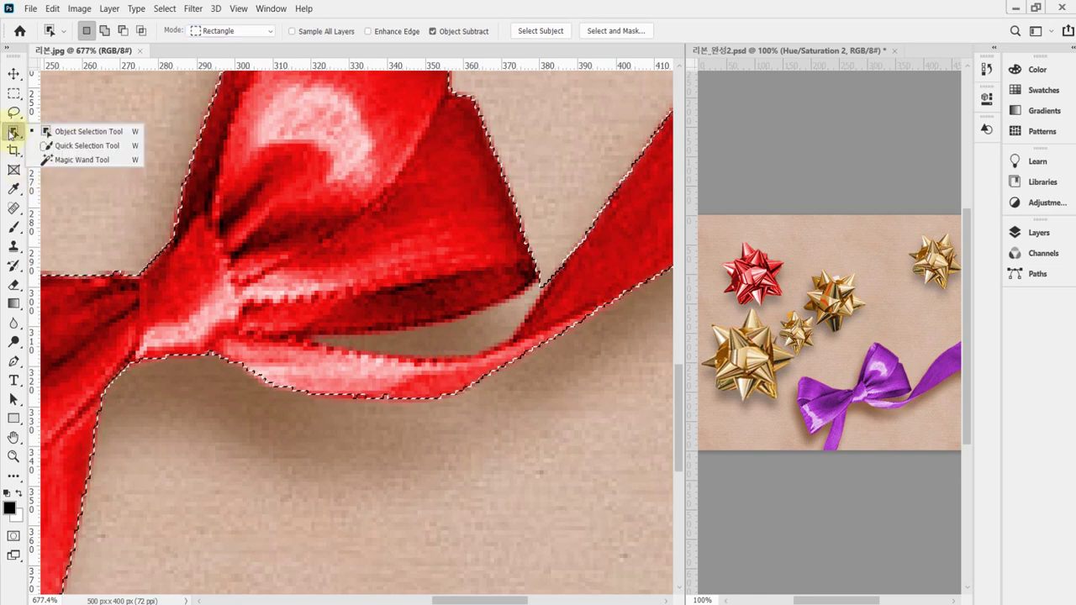
click(85, 151)
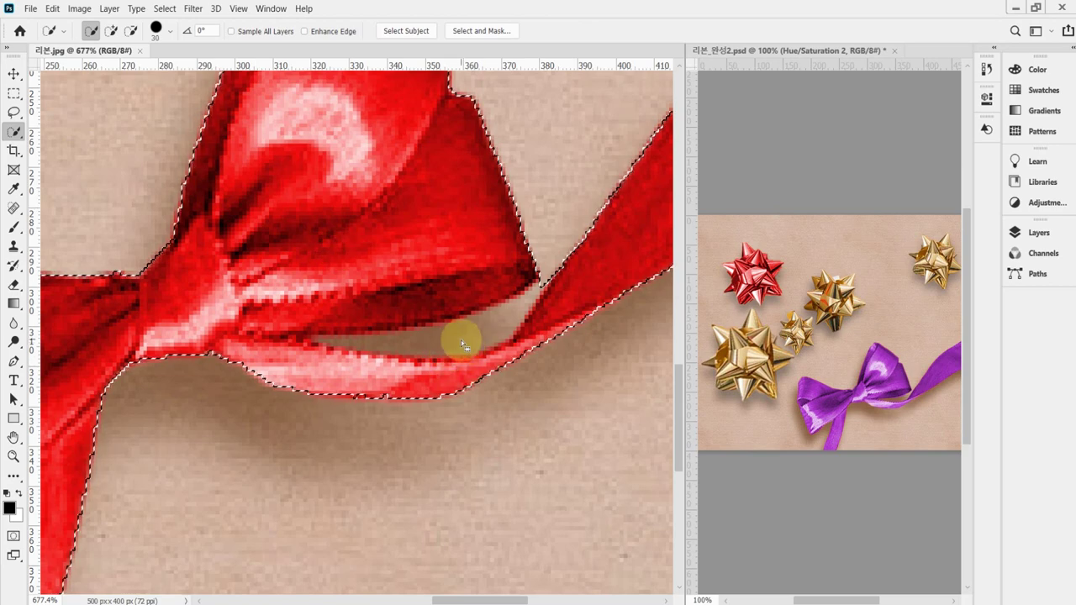
key(bracketleft)
key(bracketleft)
click(130, 32)
click(298, 271)
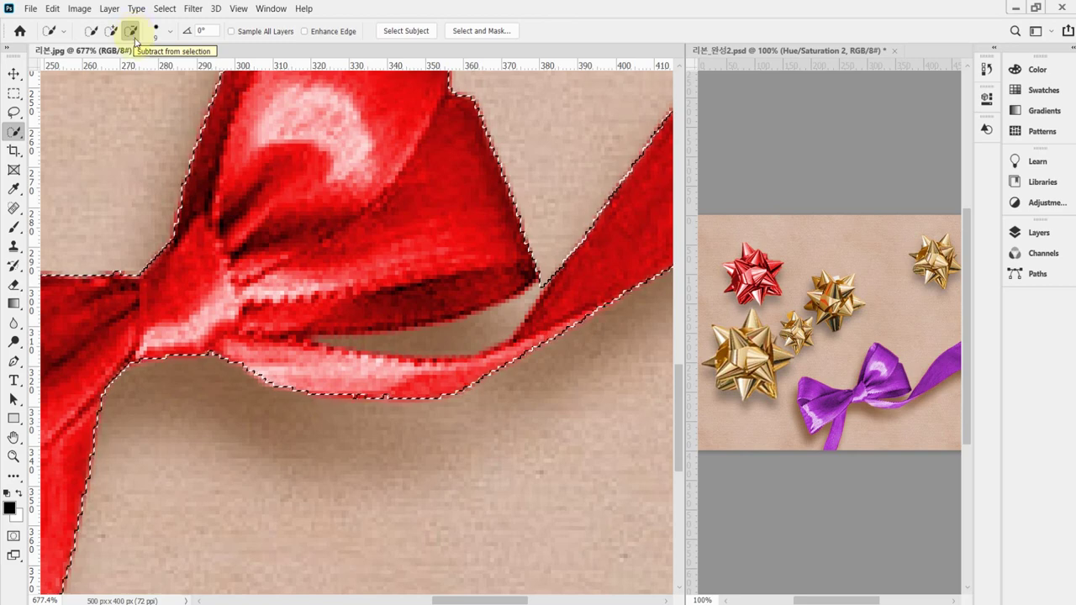
click(132, 32)
- Reduce the brush to size 1 and subtract the beige gap between the bow's right loop and the thin ribbon strand from the selection
key(bracketleft)
key(bracketleft)
key(bracketleft)
key(bracketleft)
key(bracketleft)
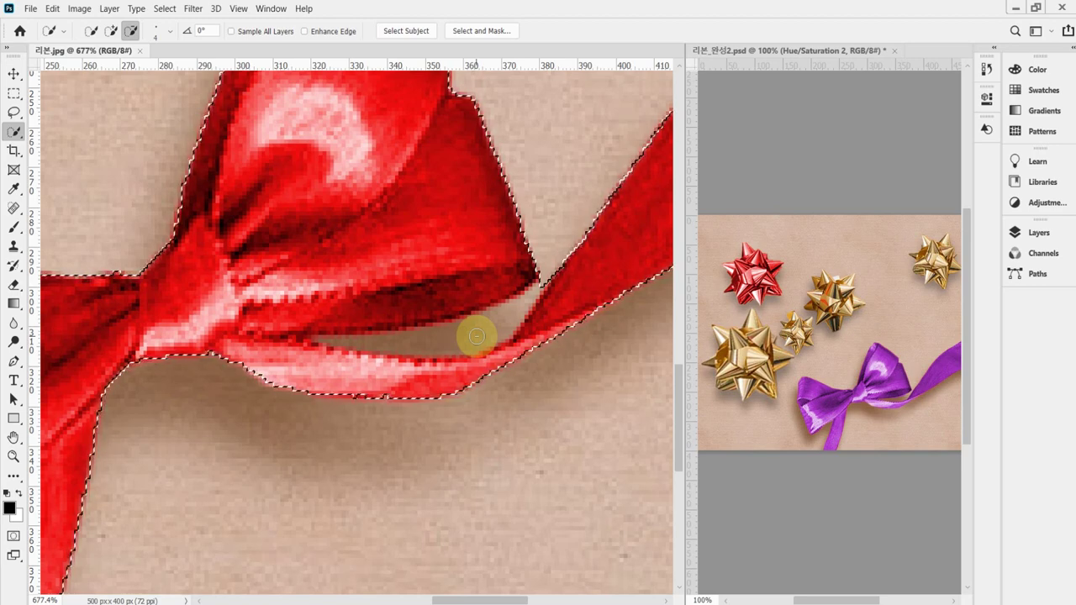
key(alt)
key(alt)
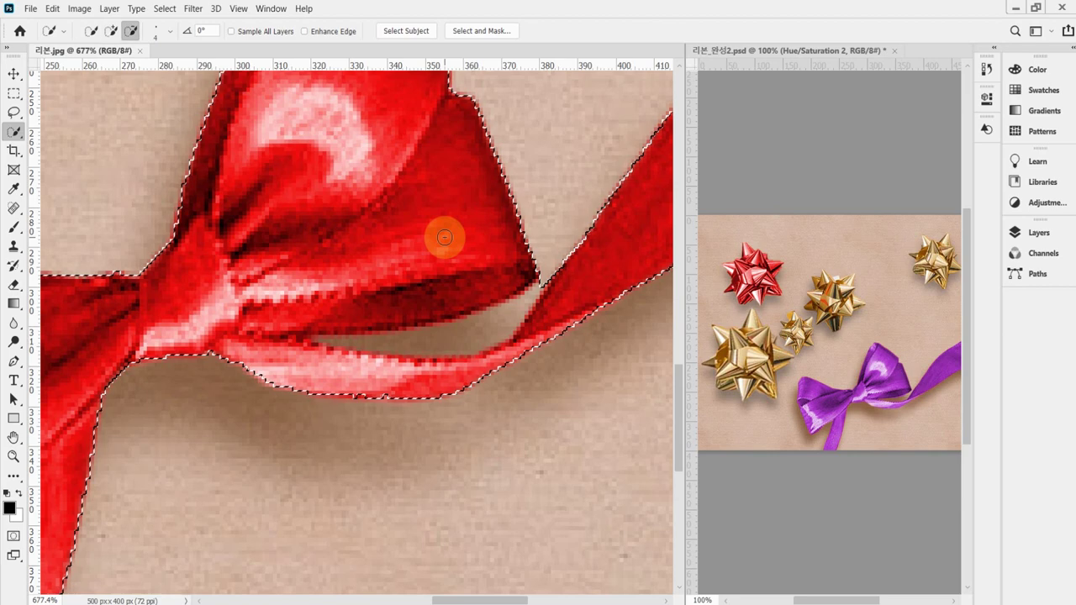
mouse_move(444, 238)
mouse_down()
mouse_move(441, 307)
mouse_move(426, 310)
mouse_move(474, 382)
mouse_move(457, 370)
mouse_move(434, 381)
mouse_move(506, 370)
mouse_move(488, 330)
mouse_up()
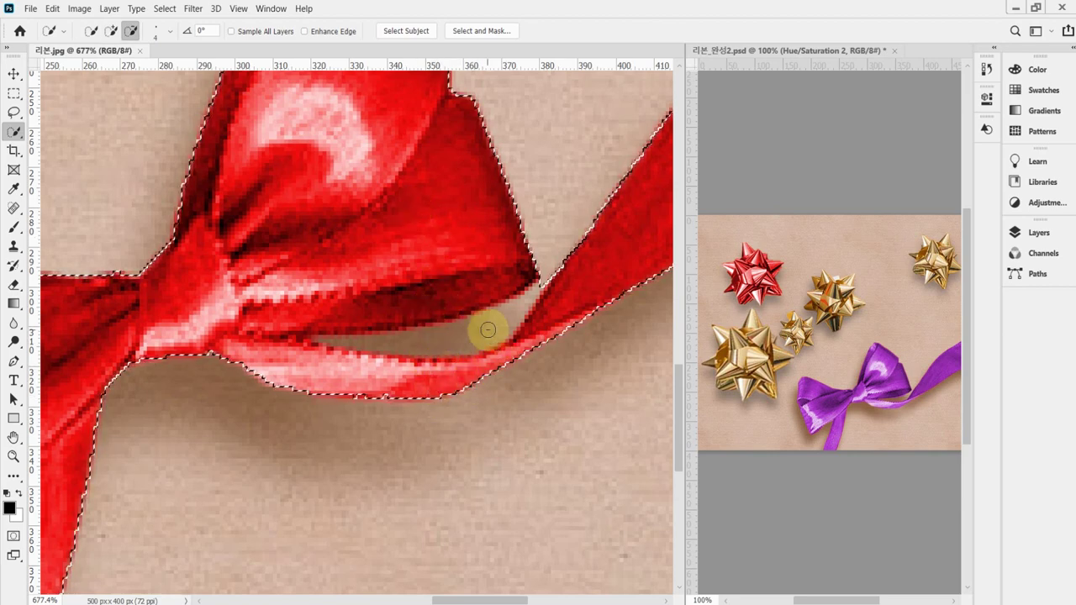
mouse_move(475, 336)
mouse_down()
mouse_move(453, 356)
mouse_move(502, 325)
mouse_up()
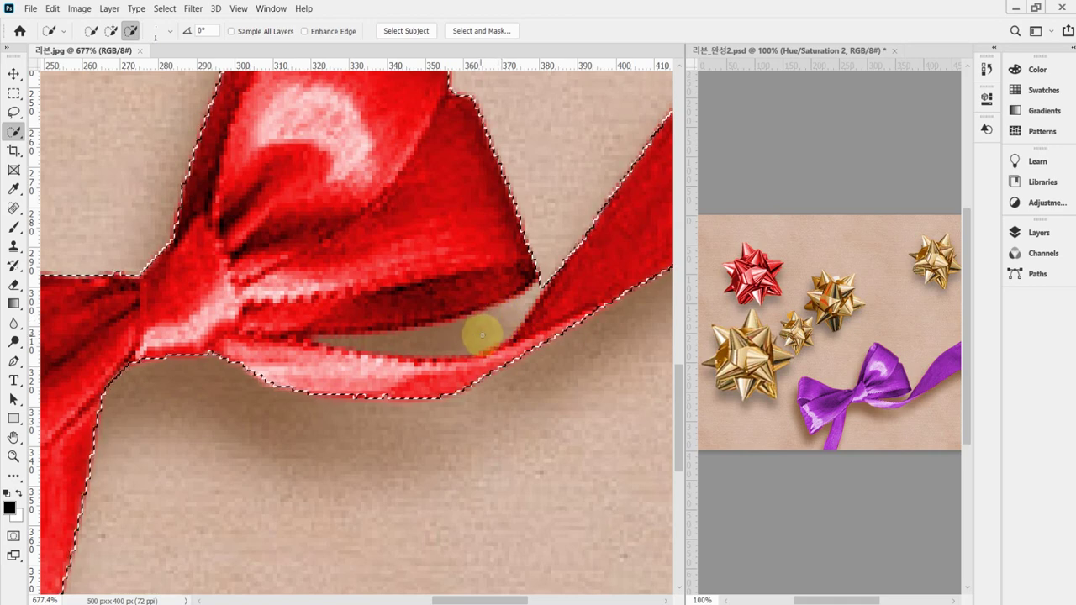
mouse_move(488, 328)
mouse_down()
mouse_move(445, 341)
mouse_move(519, 300)
mouse_move(451, 348)
mouse_move(462, 359)
mouse_move(365, 356)
mouse_move(471, 372)
mouse_move(462, 376)
mouse_up()
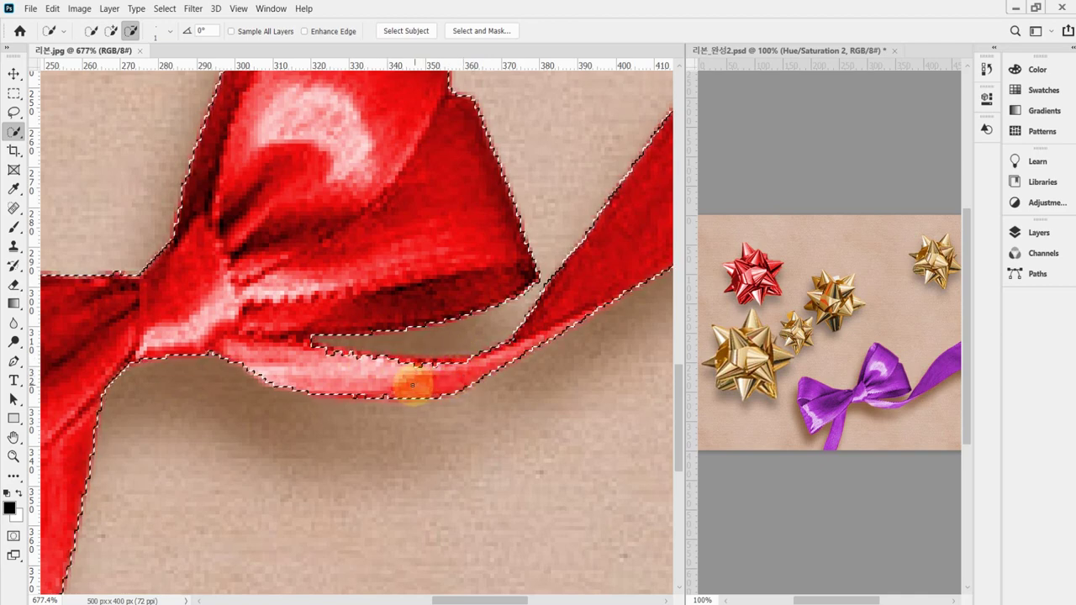
- Add the missed edges of the thin ribbon strand below the gap back to the selection
key(shift)
drag(385, 363, 474, 364)
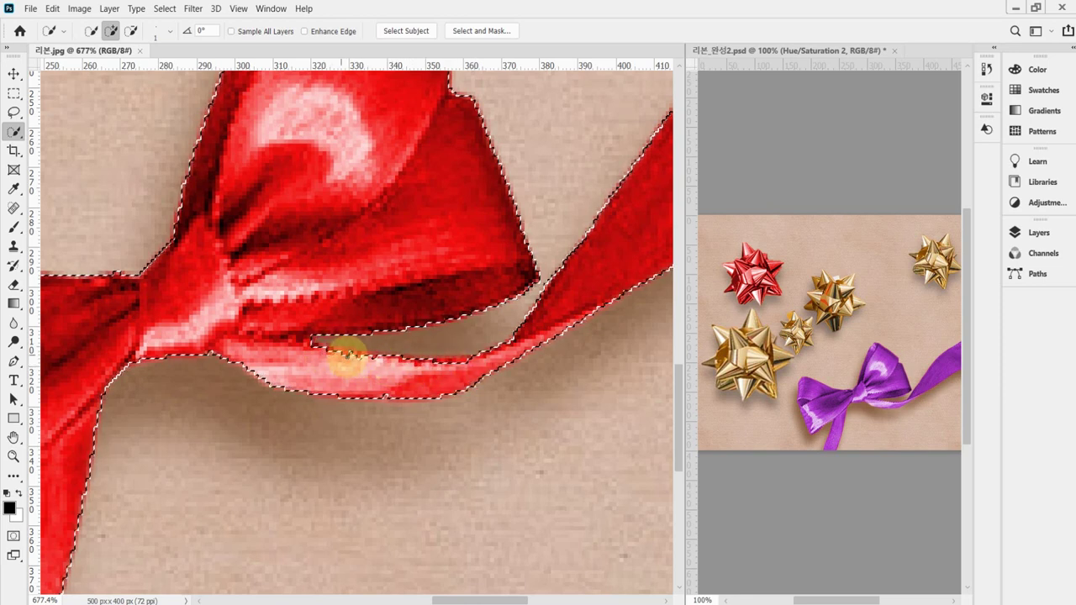
drag(448, 365, 448, 364)
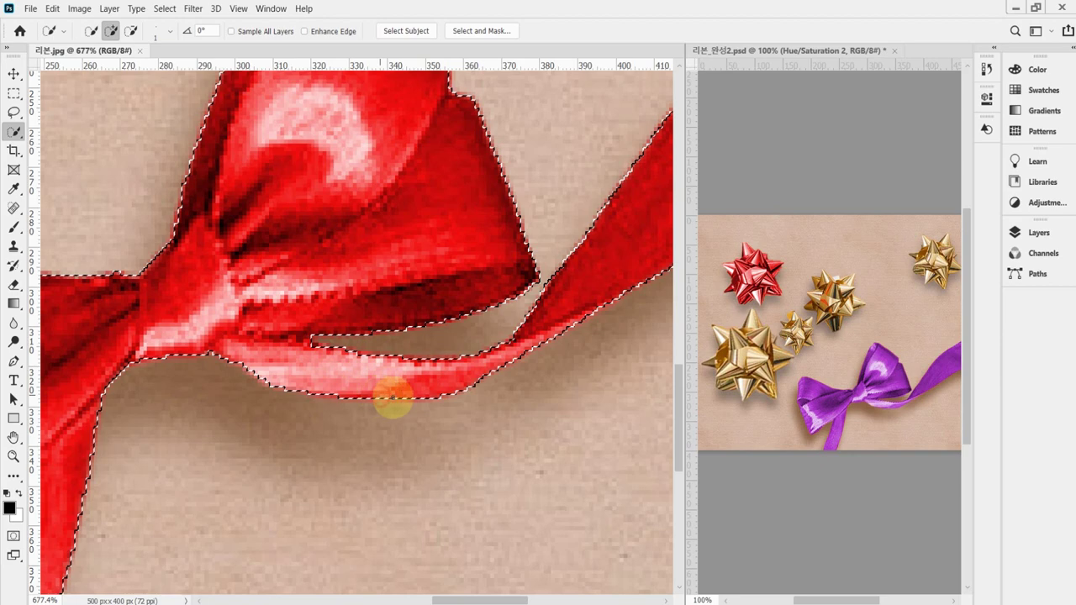
mouse_move(385, 391)
mouse_down()
mouse_move(409, 384)
mouse_move(384, 384)
mouse_move(378, 396)
mouse_move(429, 391)
mouse_move(493, 342)
mouse_move(364, 372)
mouse_move(264, 368)
mouse_move(389, 381)
mouse_move(384, 372)
mouse_move(404, 435)
mouse_move(392, 293)
mouse_move(400, 227)
mouse_move(408, 510)
mouse_move(404, 252)
mouse_up()
scroll(418, 323, down, 3)
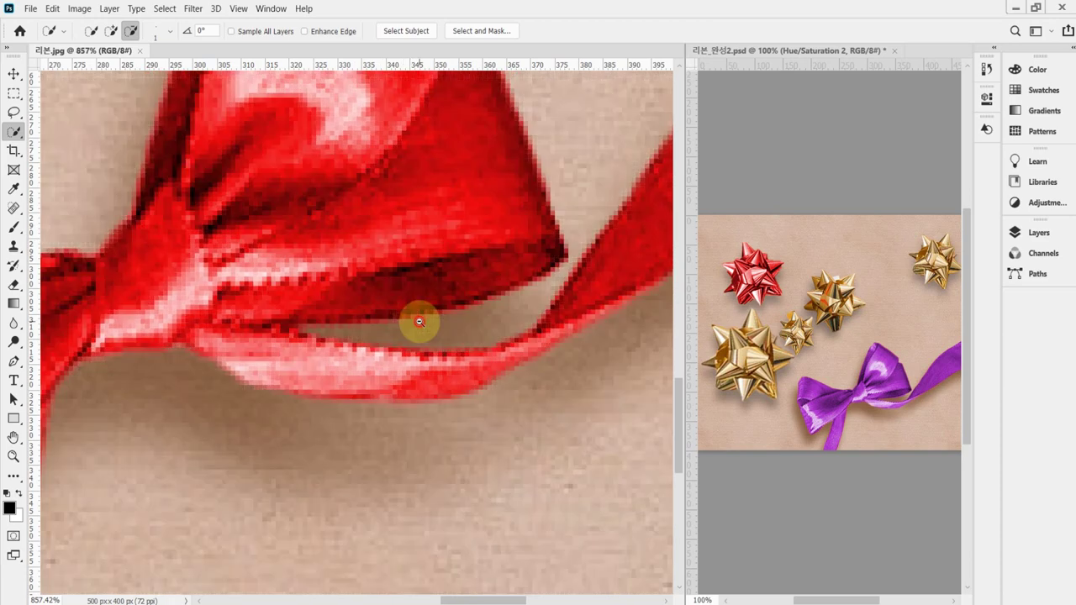
drag(420, 330, 460, 272)
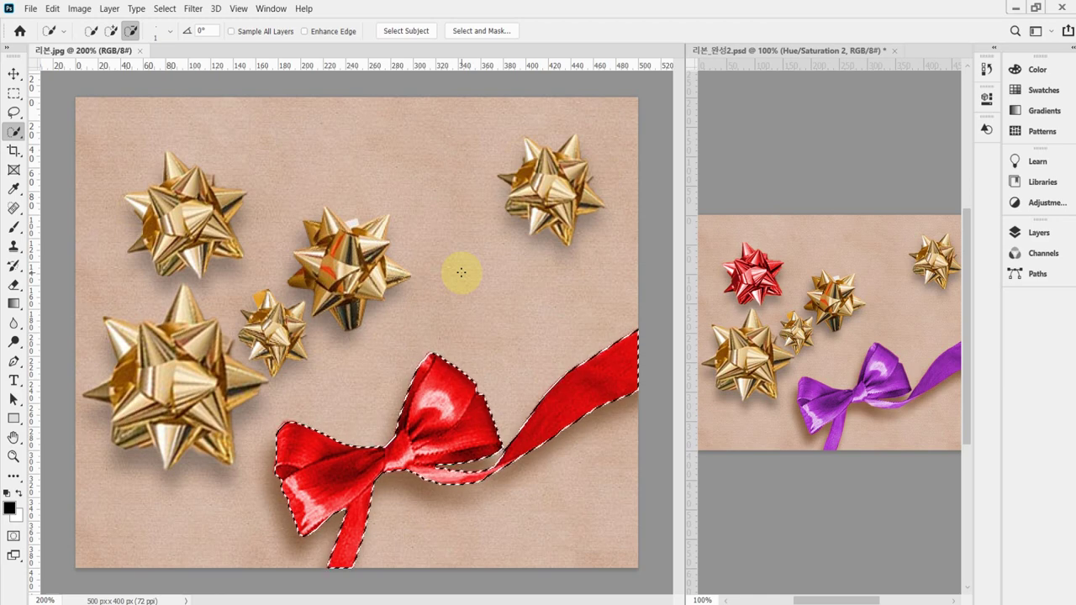
- Copy the selected ribbon to a new layer and check the cutout by temporarily hiding the Background layer
key(ctrl+j)
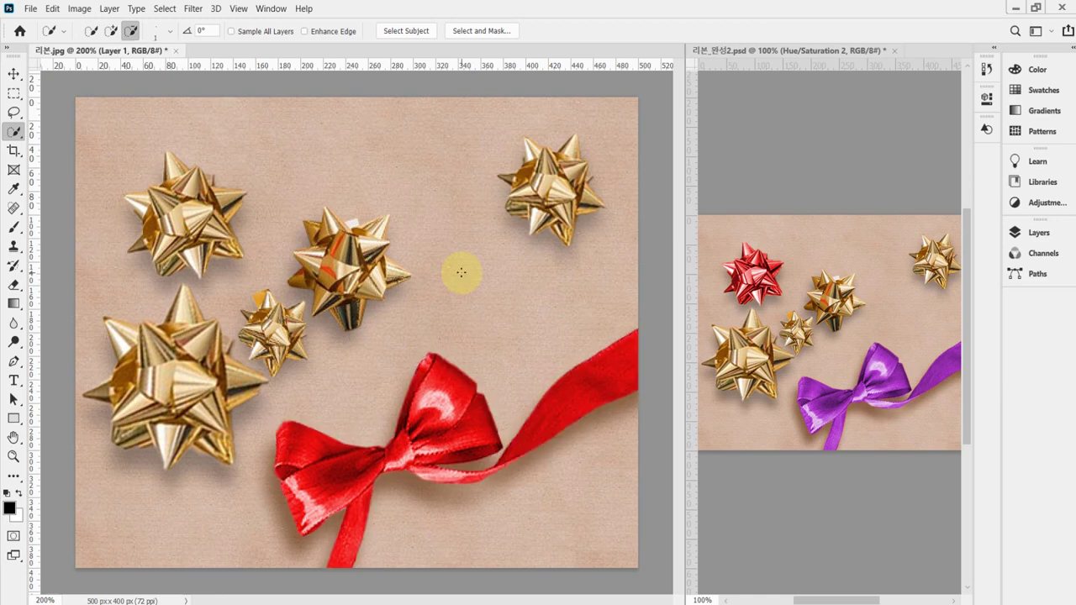
click(1033, 235)
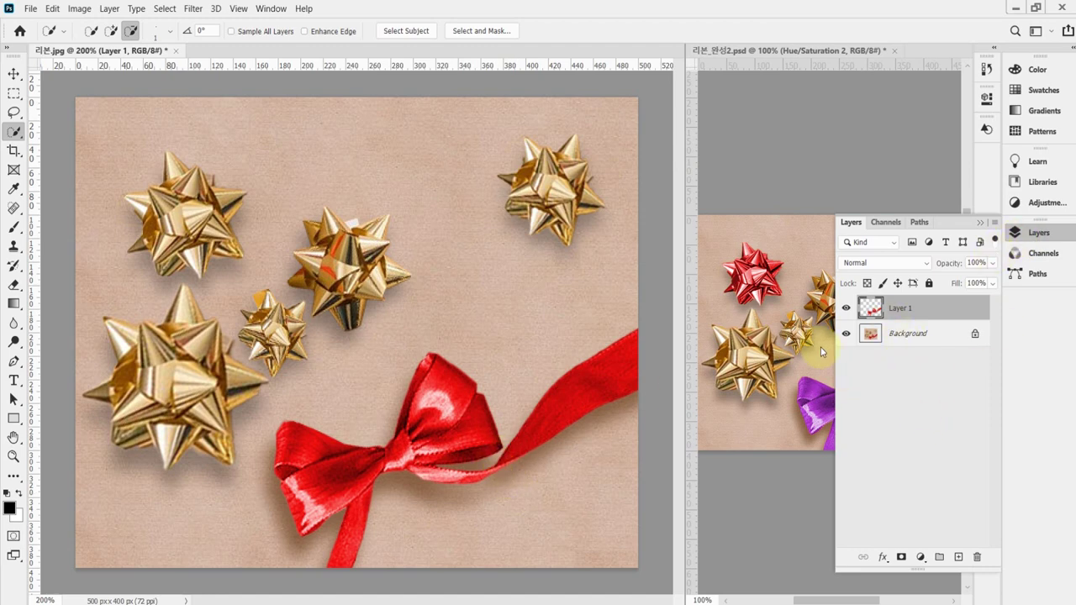
click(846, 335)
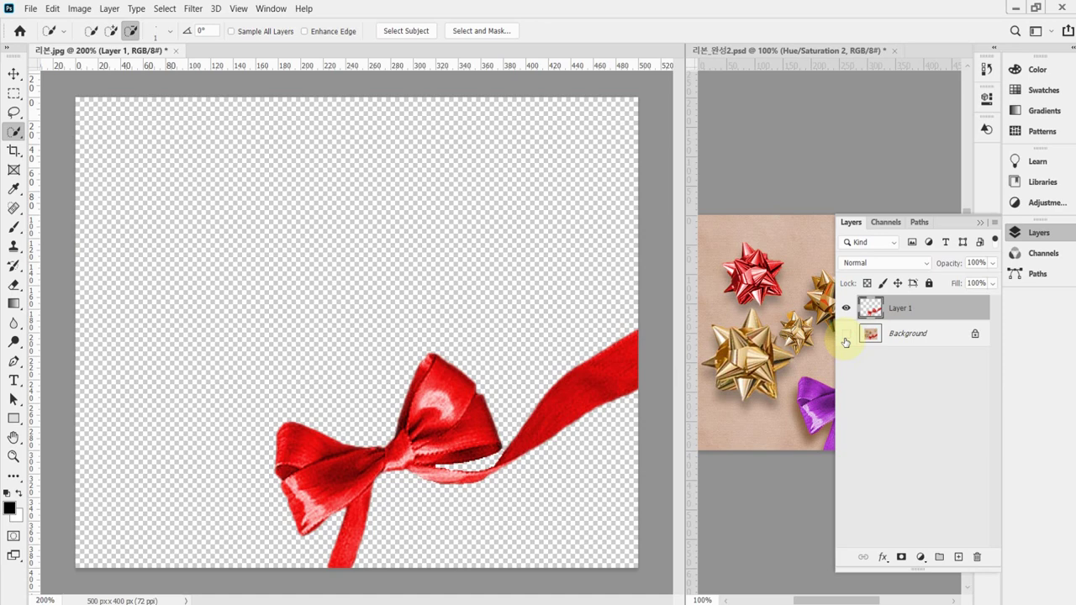
click(845, 337)
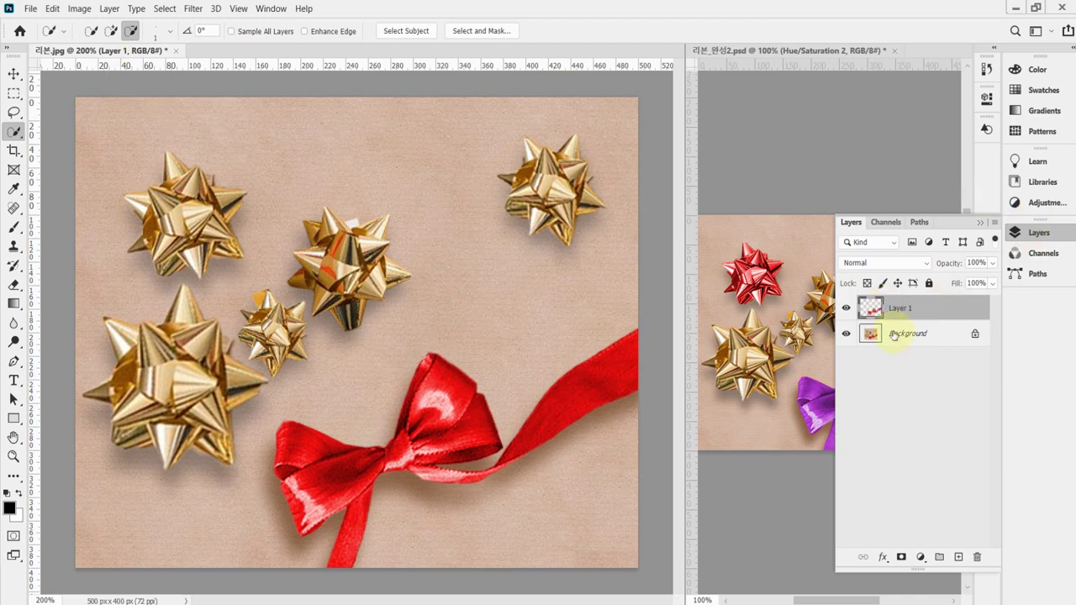
- Hide the Background, load the ribbon layer's outline as a selection, and show the Background again
click(846, 334)
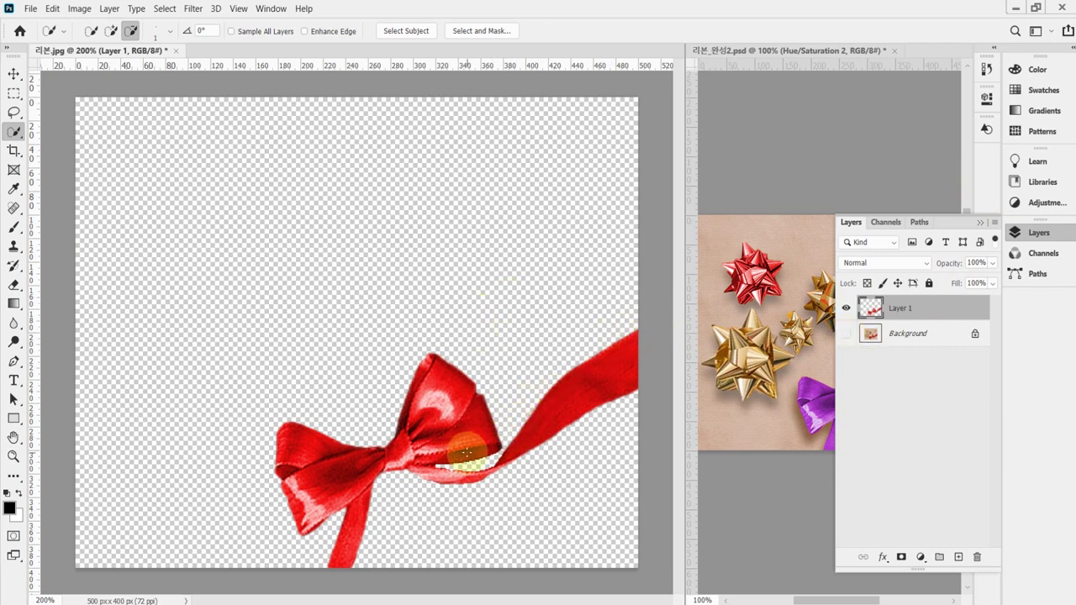
ctrl+click(870, 307)
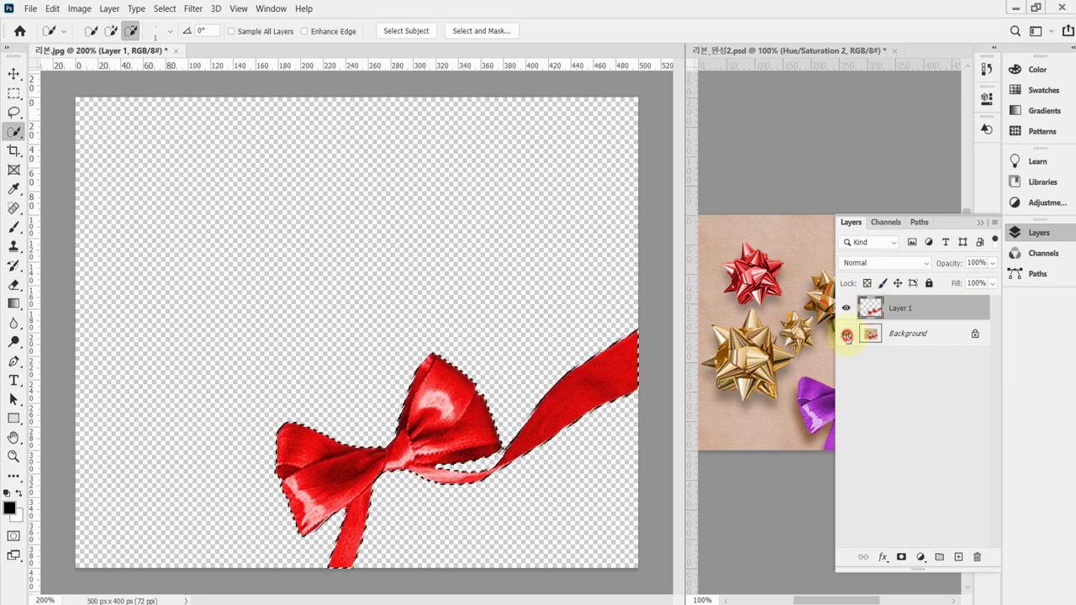
click(847, 334)
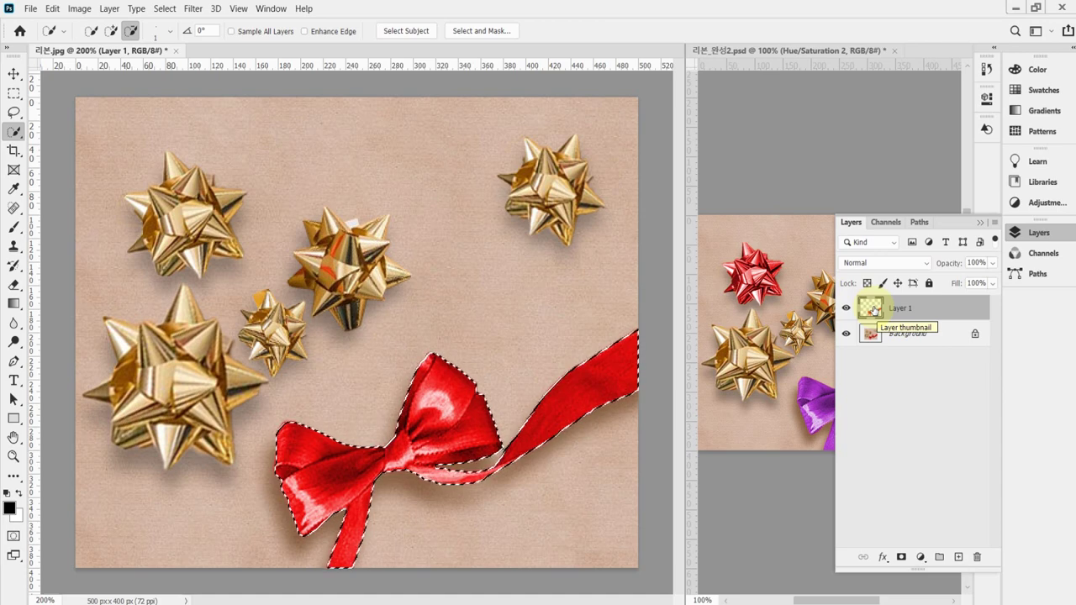
- Try Hue/Saturation on the ribbon layer with Hue +142, Saturation +16 and Lightness -39, and reset the values
drag(875, 310, 639, 360)
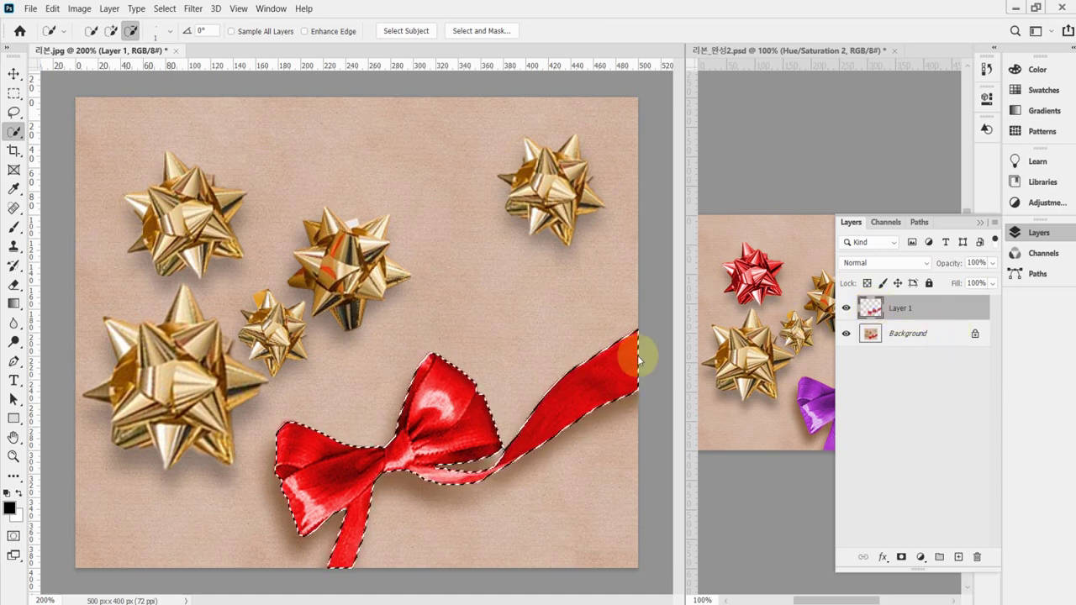
click(79, 9)
mouse_move(81, 49)
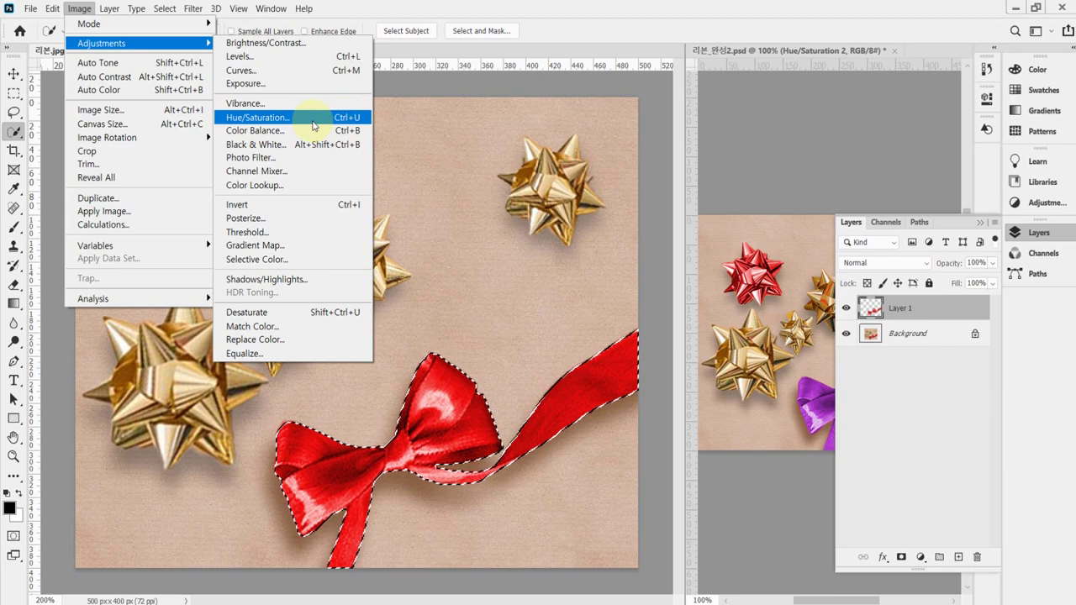
click(257, 120)
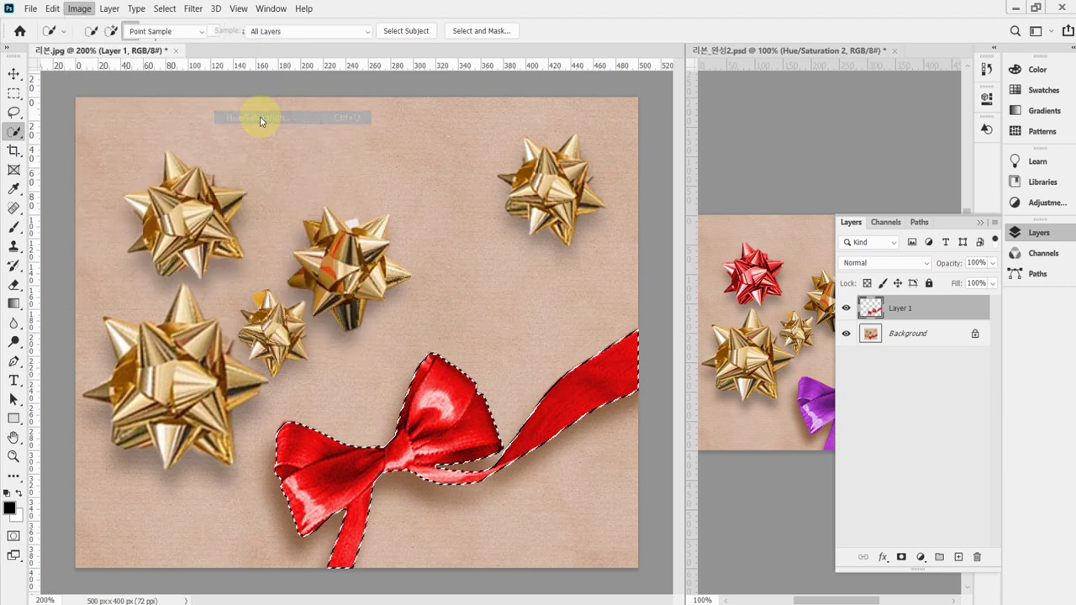
drag(680, 89, 406, 54)
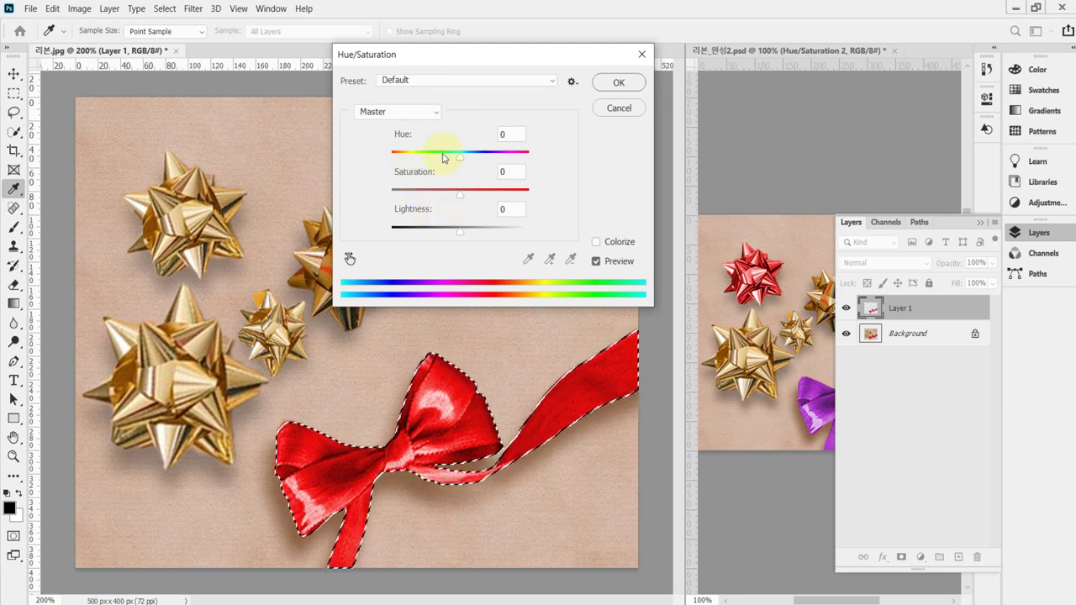
drag(449, 161, 520, 162)
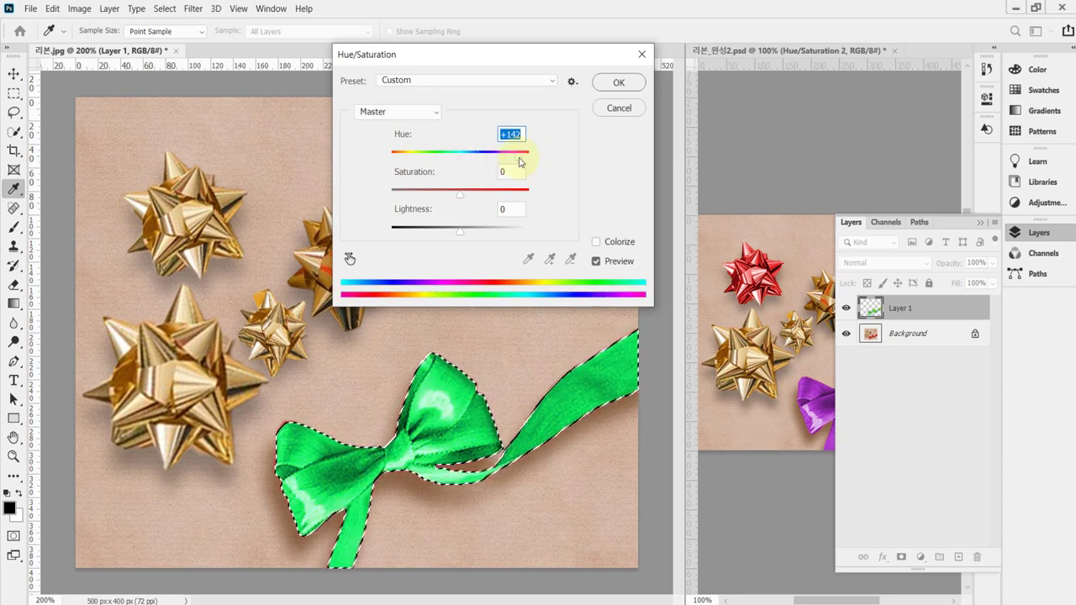
click(493, 192)
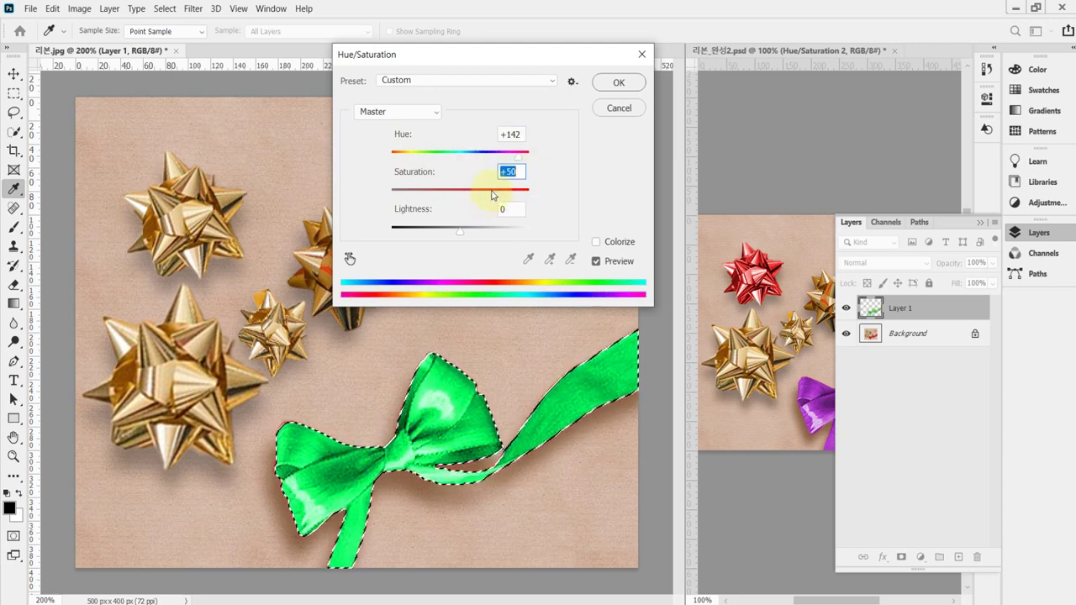
drag(493, 198, 472, 196)
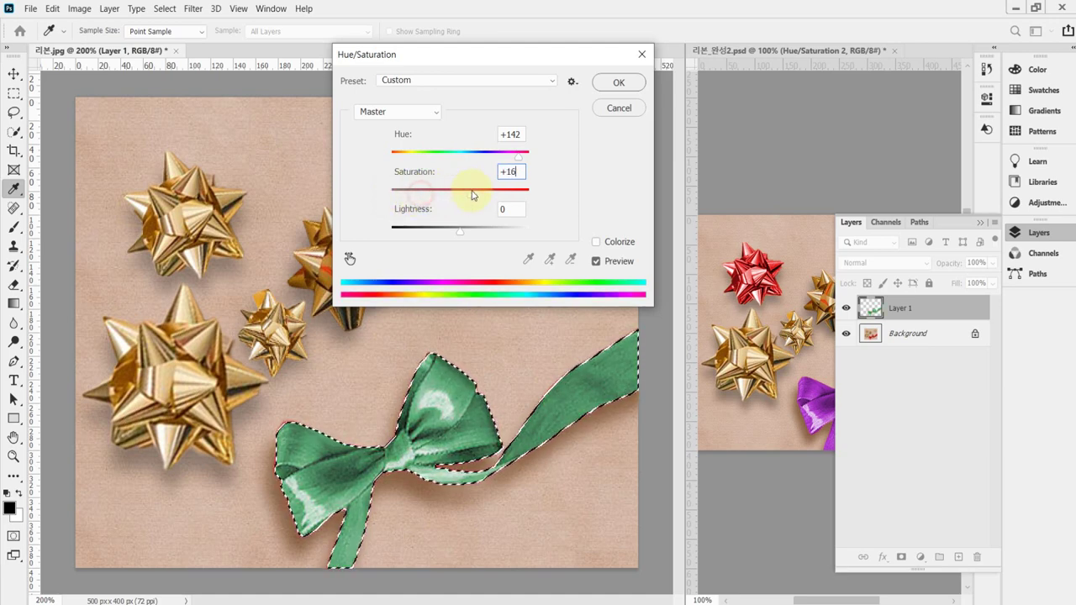
drag(473, 233, 435, 237)
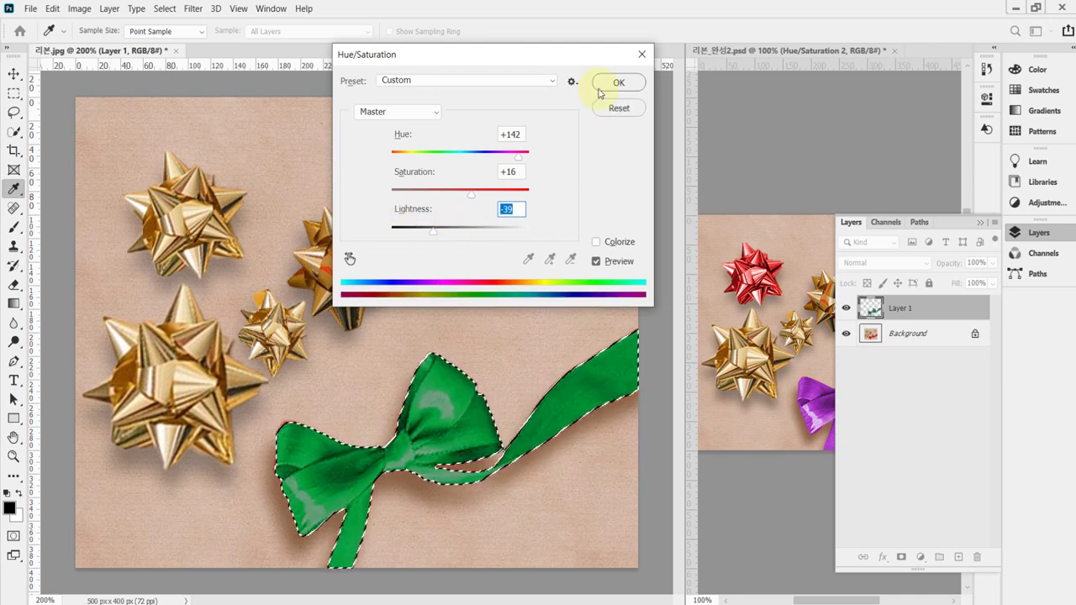
alt+click(619, 108)
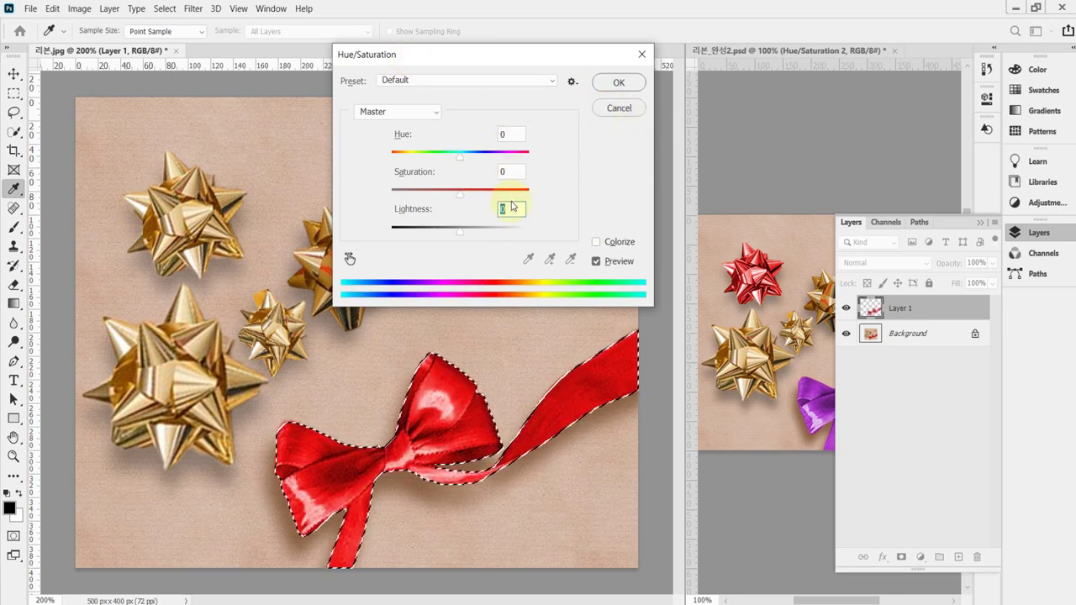
- Colorize the ribbon layer directly with Hue 298 and Saturation 64, and undo the applied adjustment
click(597, 243)
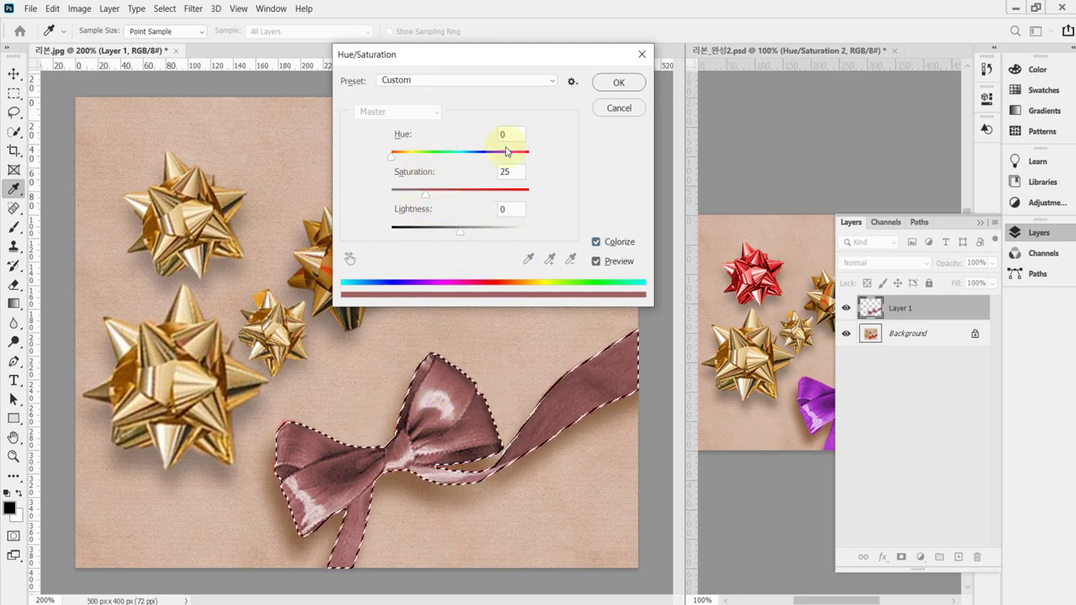
drag(392, 157, 506, 160)
drag(424, 194, 468, 191)
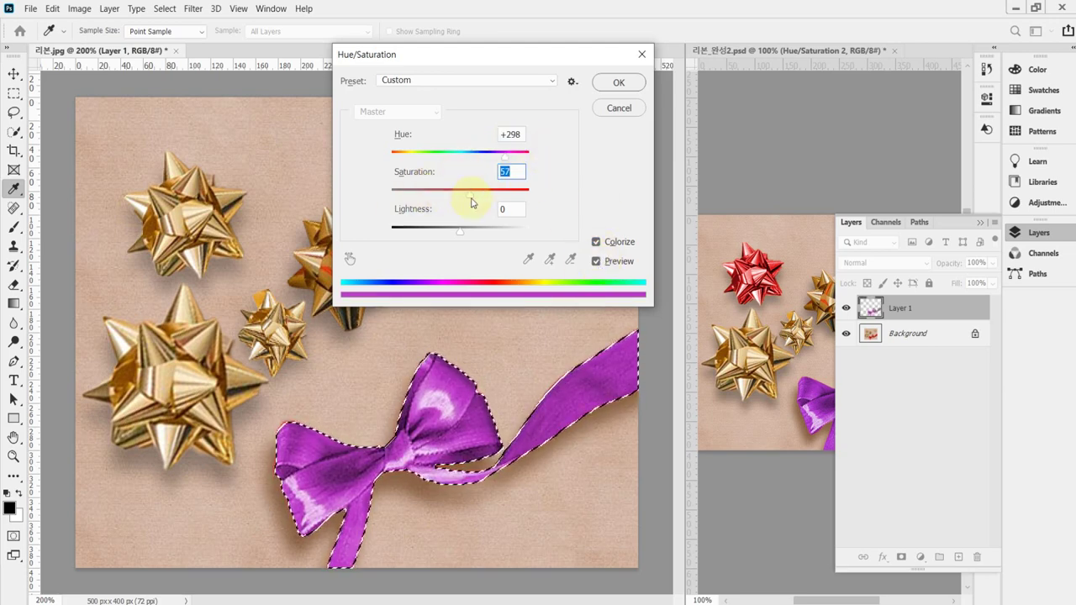
mouse_move(475, 198)
mouse_down()
mouse_move(538, 202)
mouse_move(393, 199)
mouse_move(489, 198)
mouse_move(465, 196)
mouse_move(479, 194)
mouse_up()
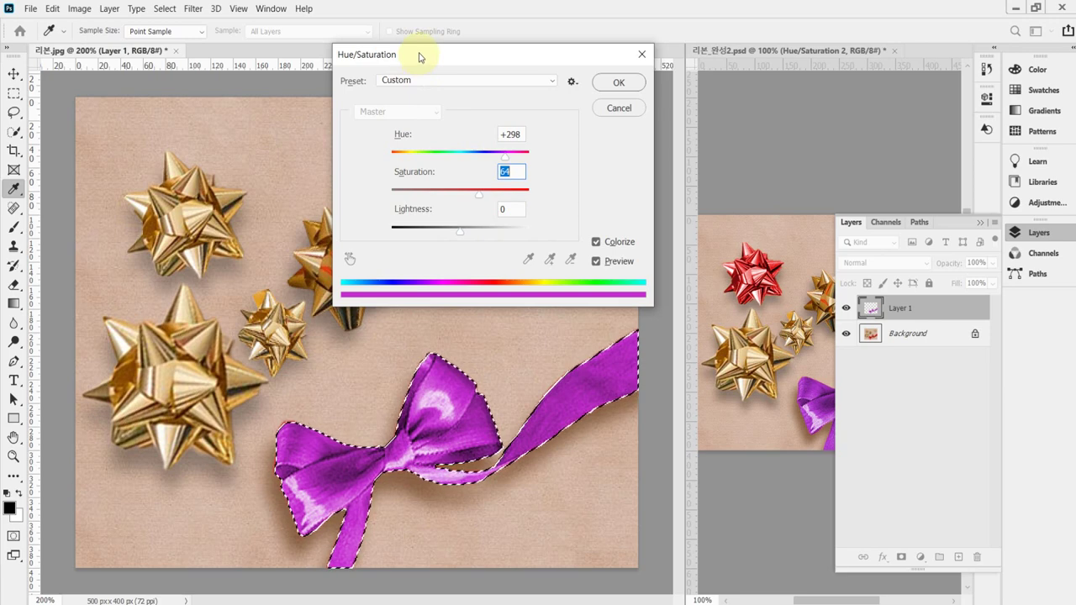
click(621, 83)
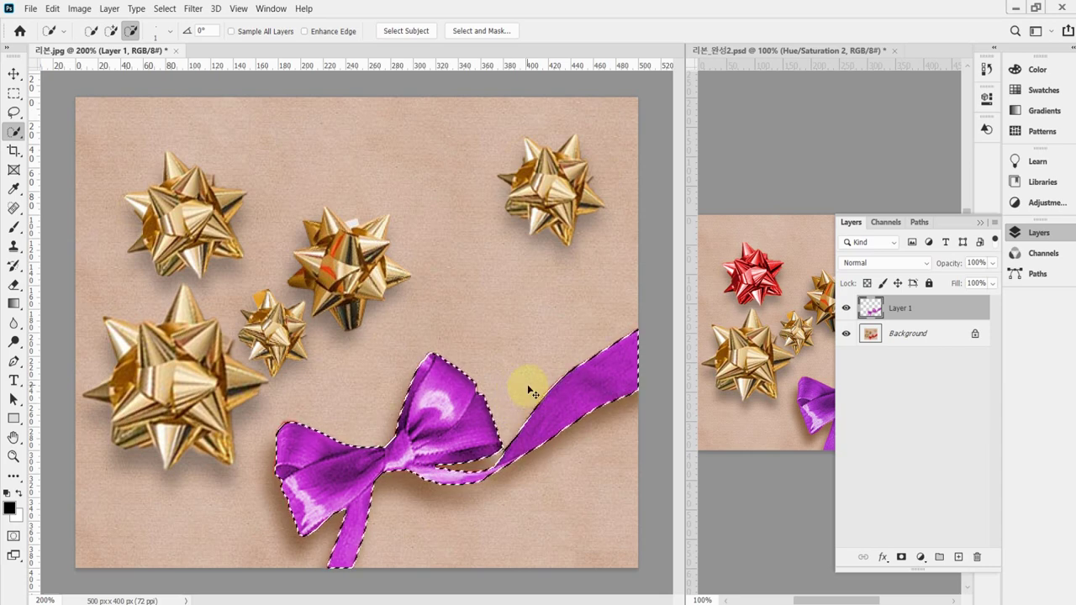
key(ctrl+z)
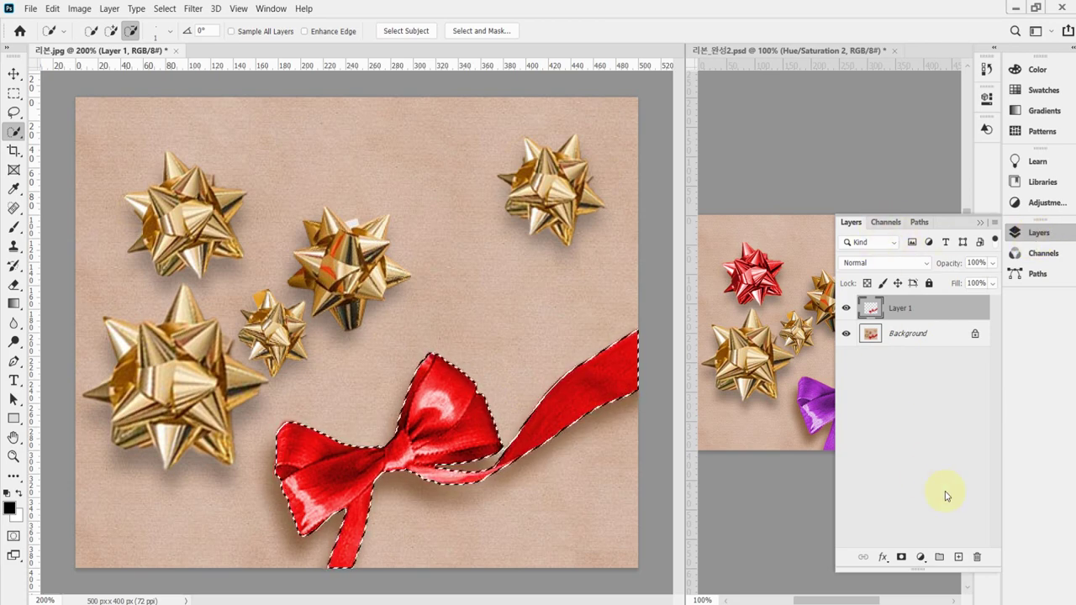
- Add a Hue/Saturation adjustment layer limited to the selected ribbon and enable Colorize on it
click(921, 558)
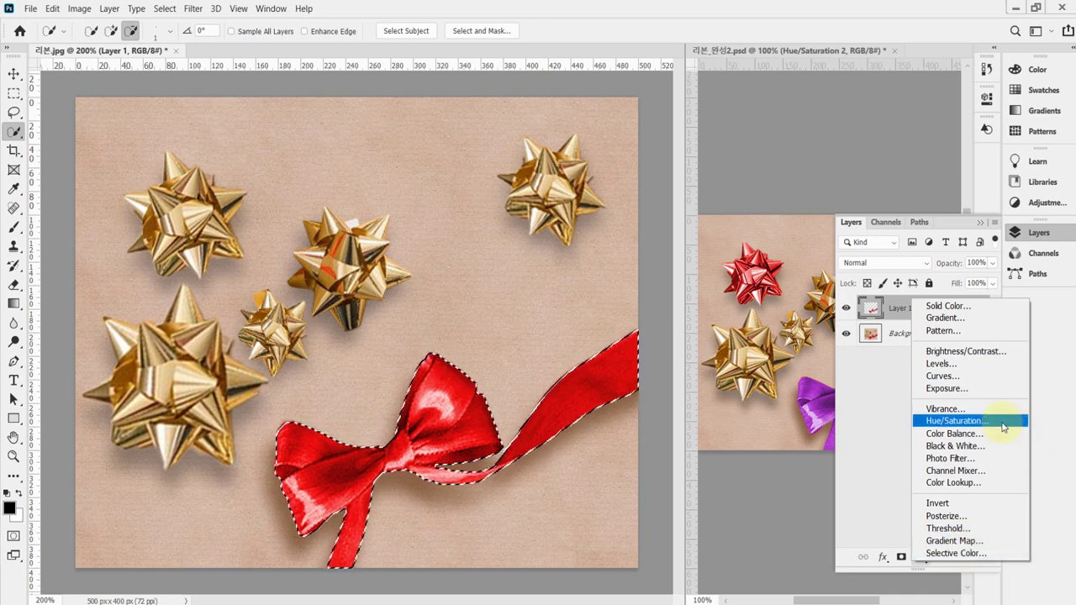
click(955, 421)
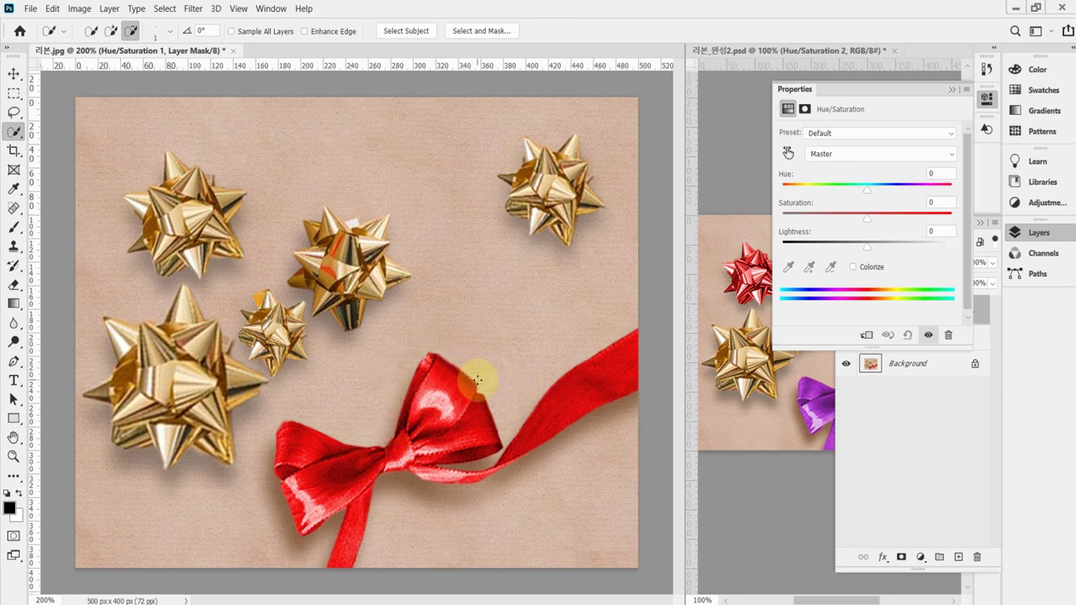
click(853, 270)
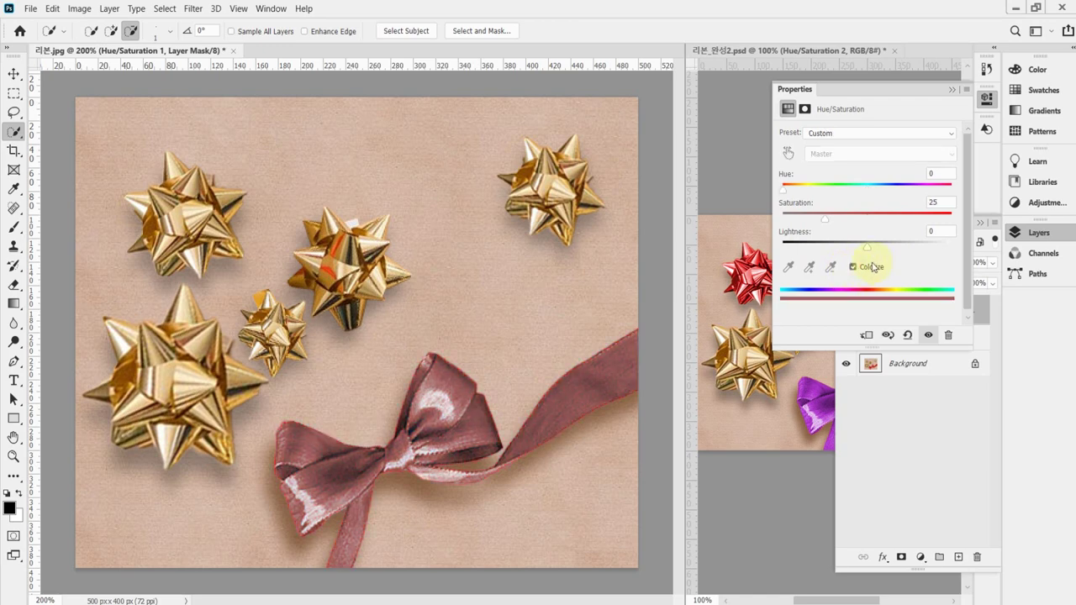
- Set the adjustment layer's Hue to 290 and Saturation to 60, and collapse its properties
drag(787, 194, 908, 194)
drag(908, 196, 919, 195)
click(947, 178)
text(29)
key(ctrl+a)
text(290)
drag(827, 221, 893, 223)
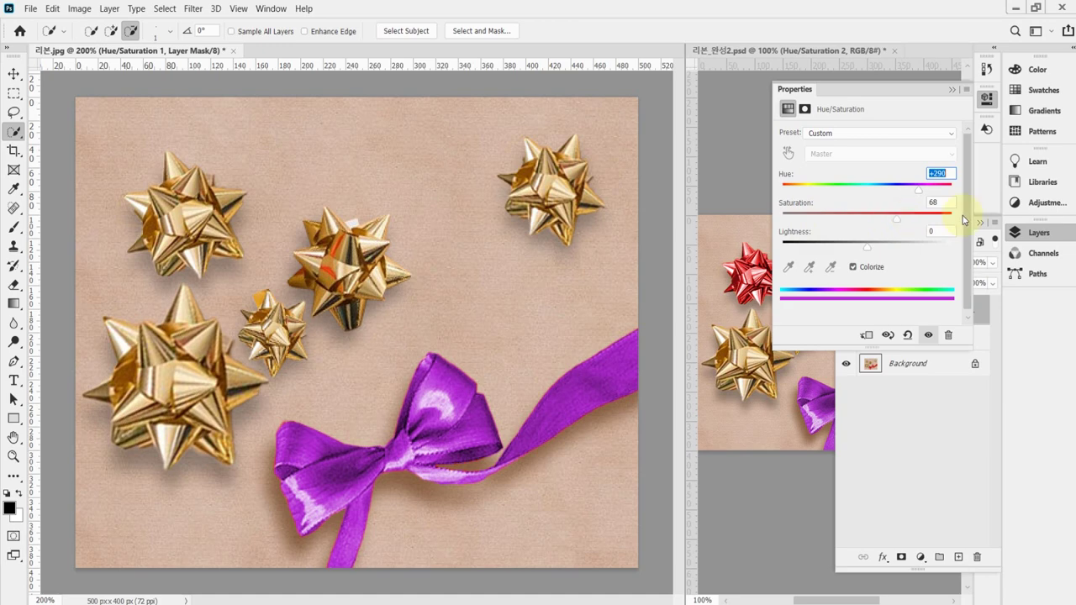
key(Tab)
text(60)
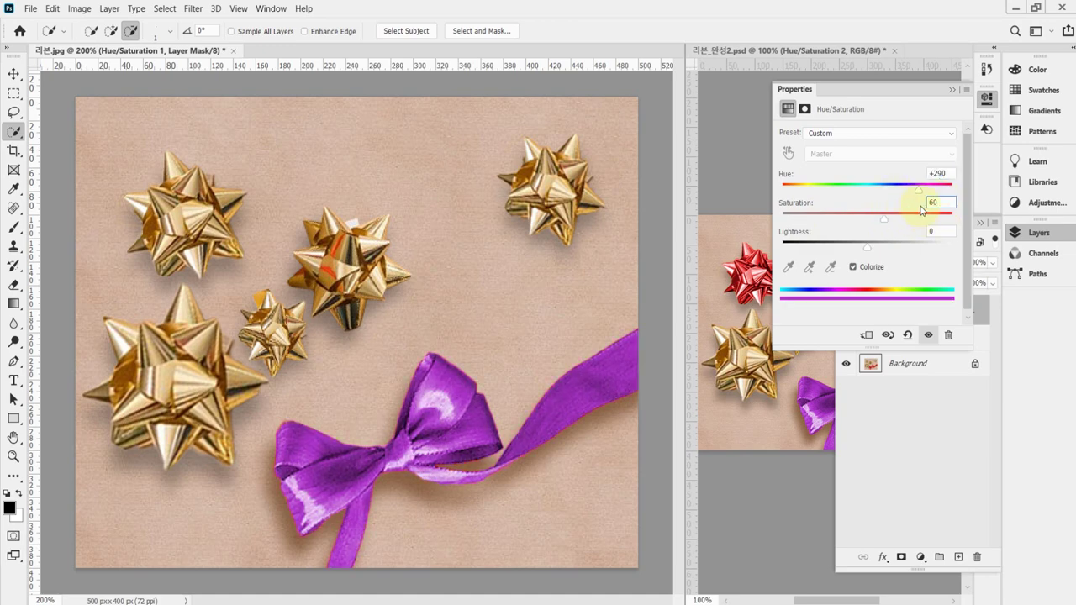
click(988, 102)
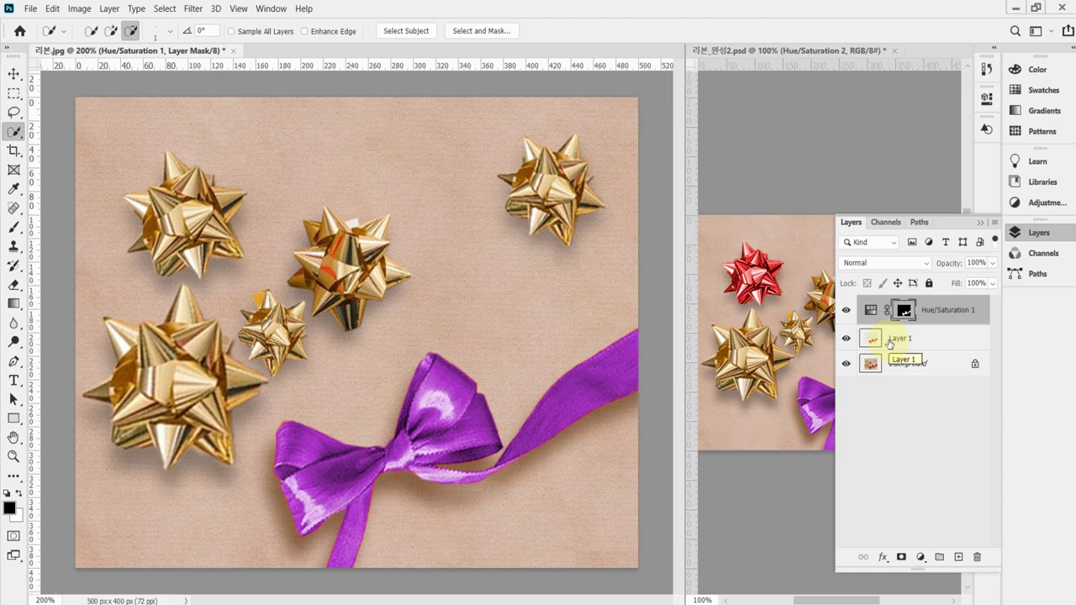
- Set the layer thumbnails to the largest size and widen the layer list
click(994, 224)
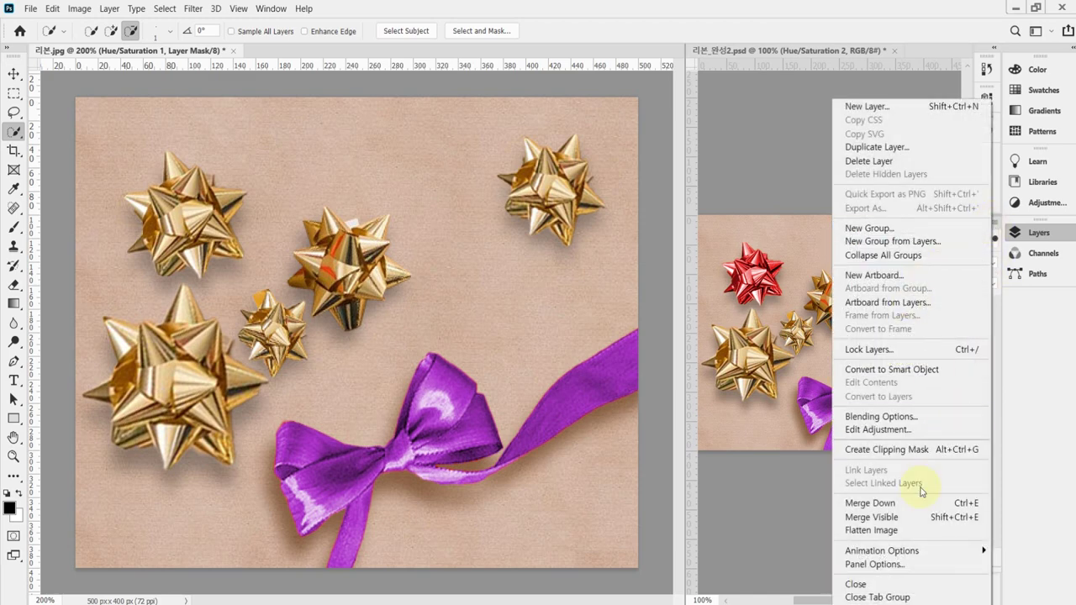
click(904, 565)
click(462, 172)
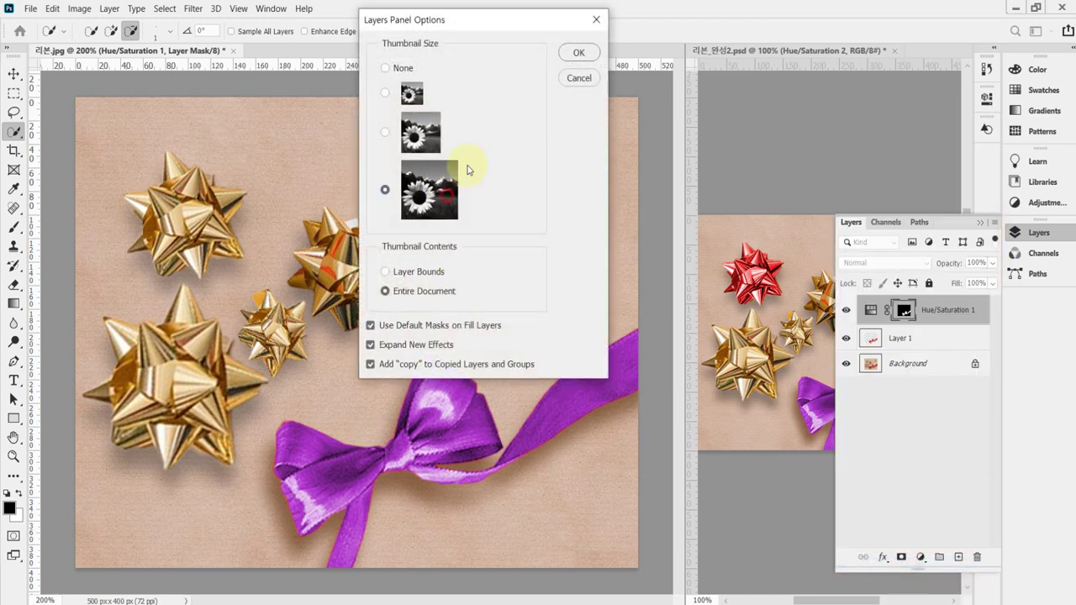
click(576, 50)
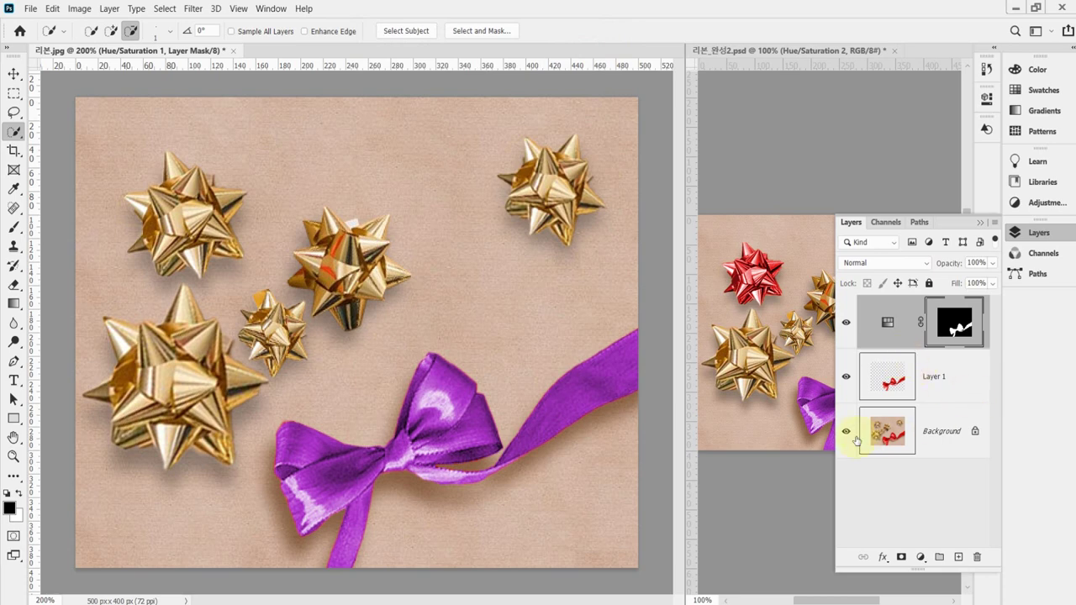
drag(834, 433, 730, 430)
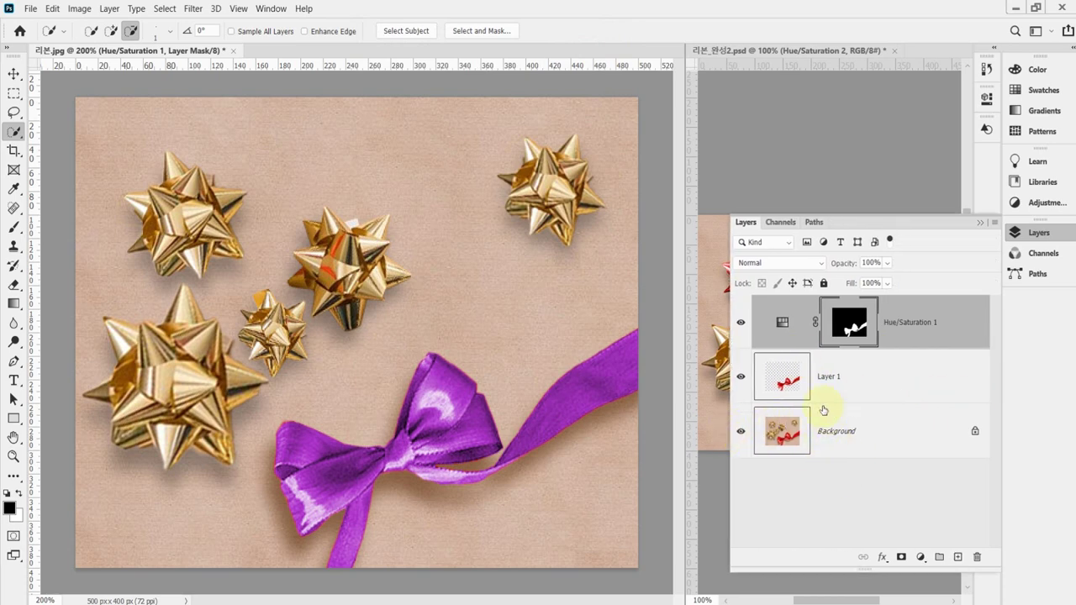
- Select Layer 1 and temporarily hide the Background to check the recolored ribbon on its own
click(829, 376)
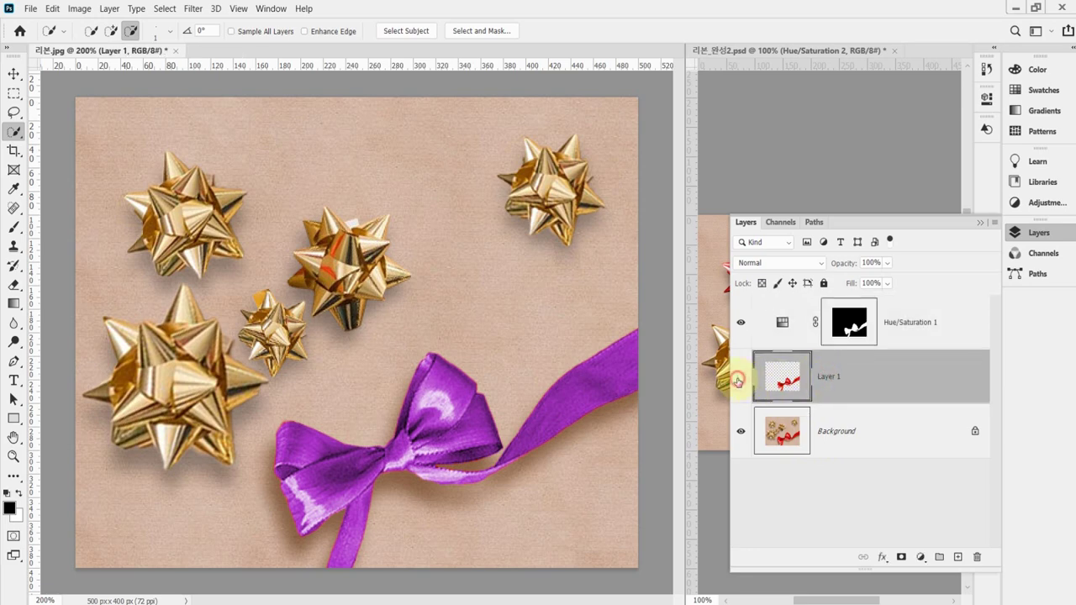
click(740, 433)
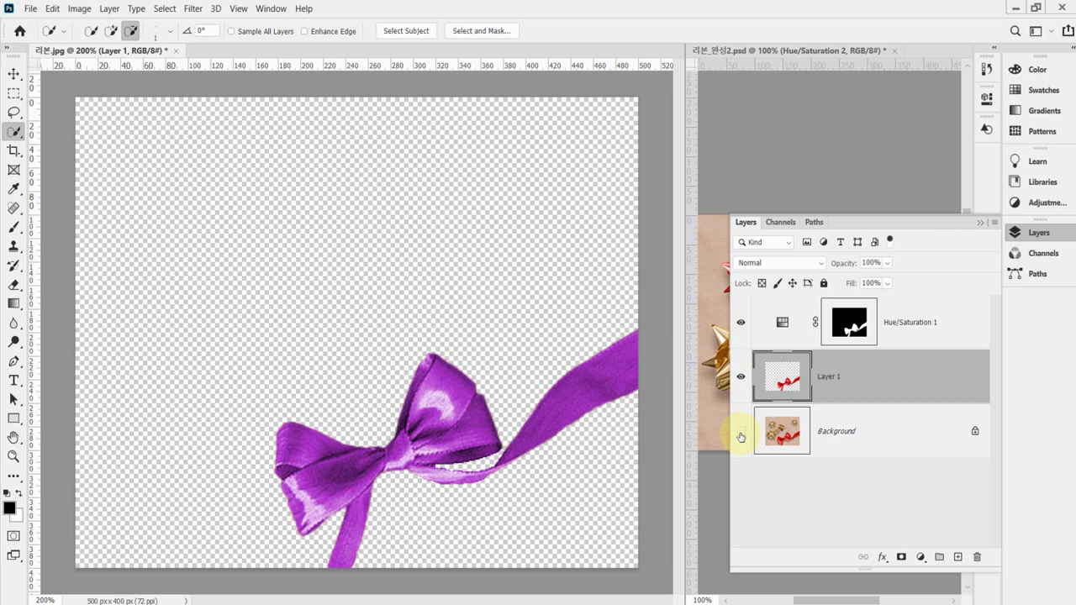
click(740, 434)
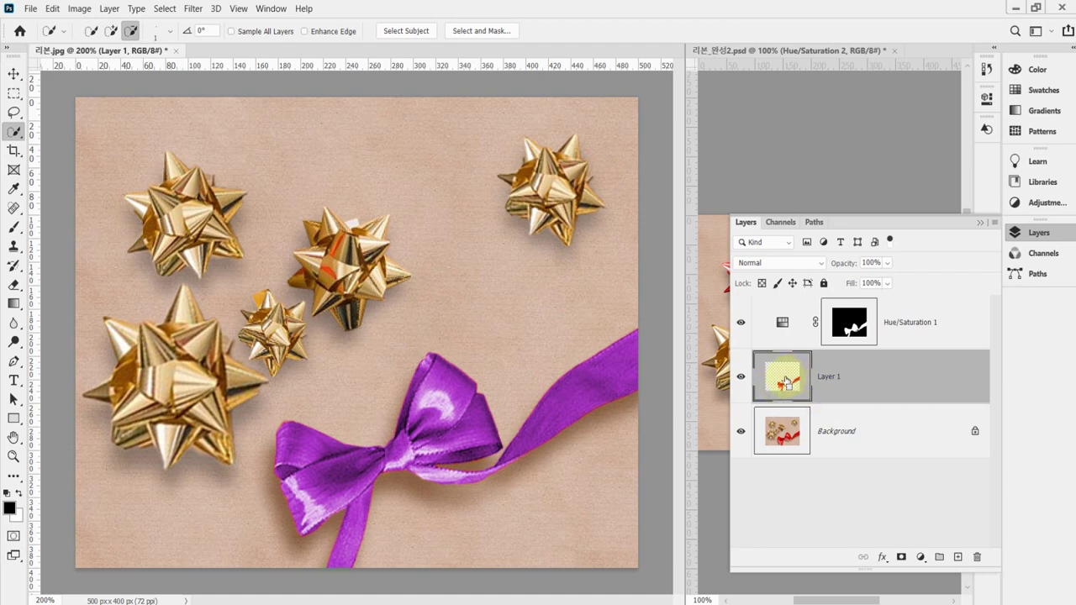
- Load Layer 1's outline as a selection, review the available adjustment layer types, and deselect the ribbon
ctrl+click(783, 380)
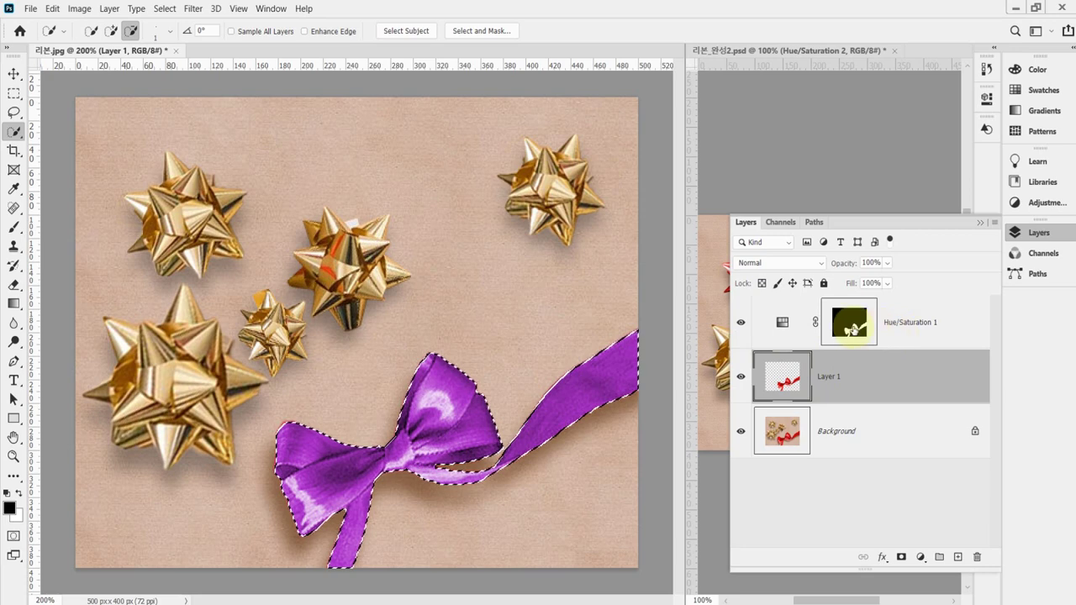
click(921, 556)
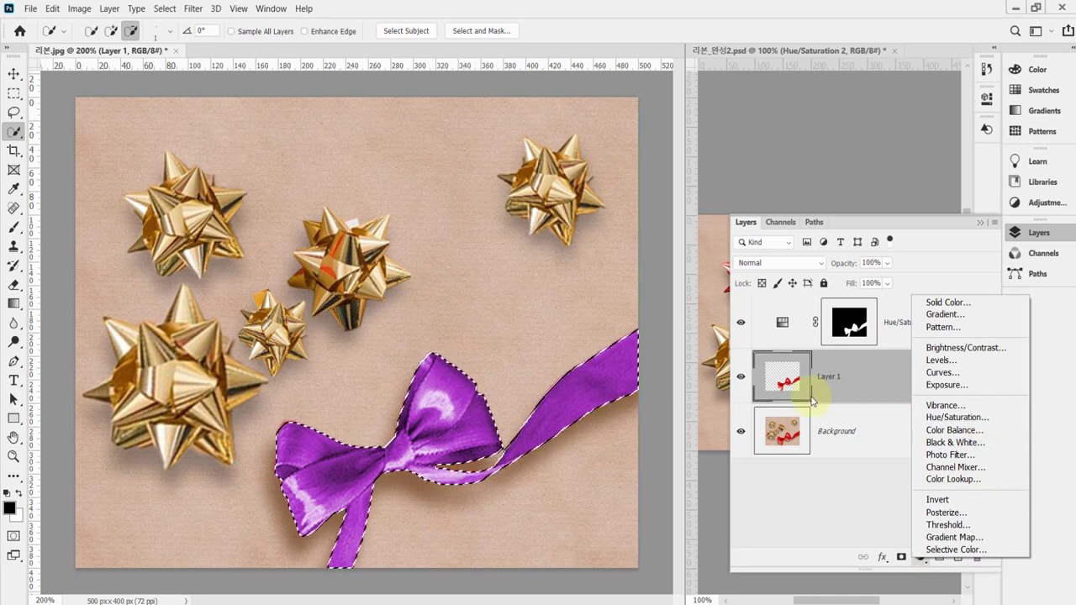
click(782, 323)
key(ctrl+d)
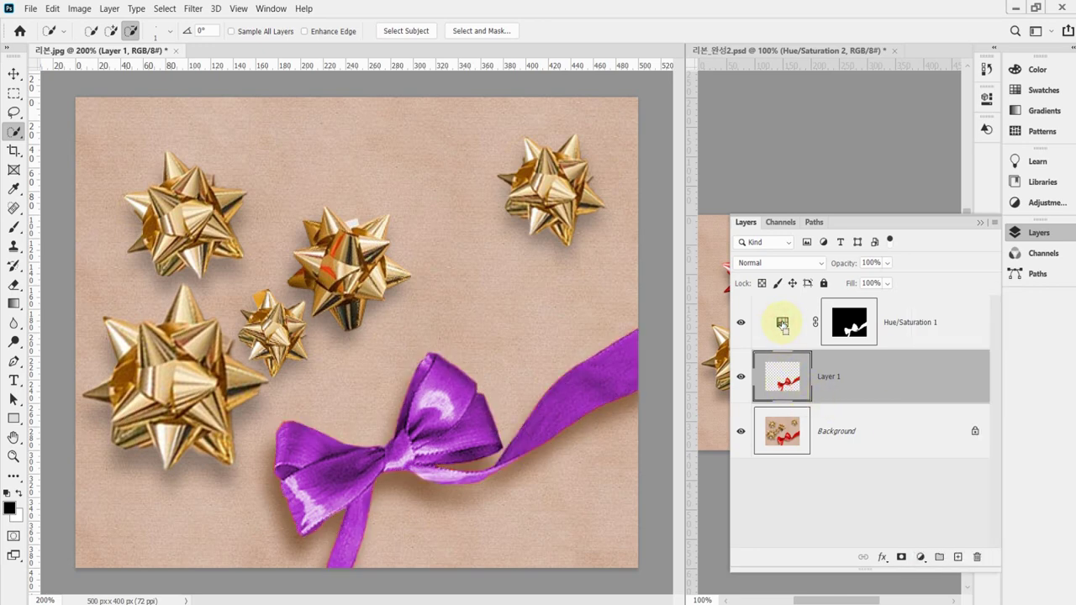
- Select the Hue/Saturation 1 layer and toggle its visibility to compare the original and recolored ribbon
click(909, 324)
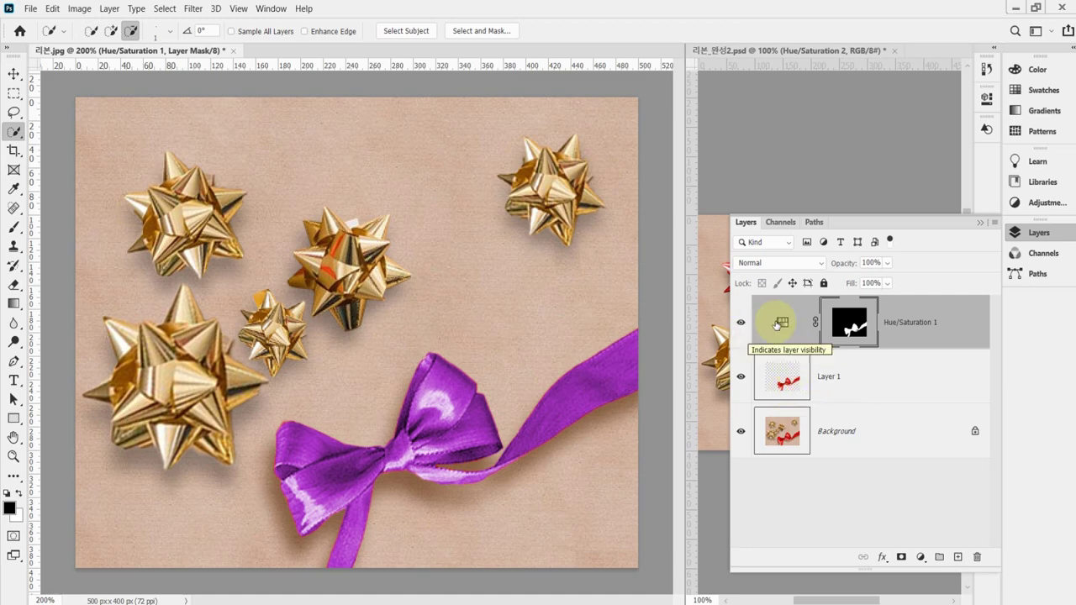
click(740, 323)
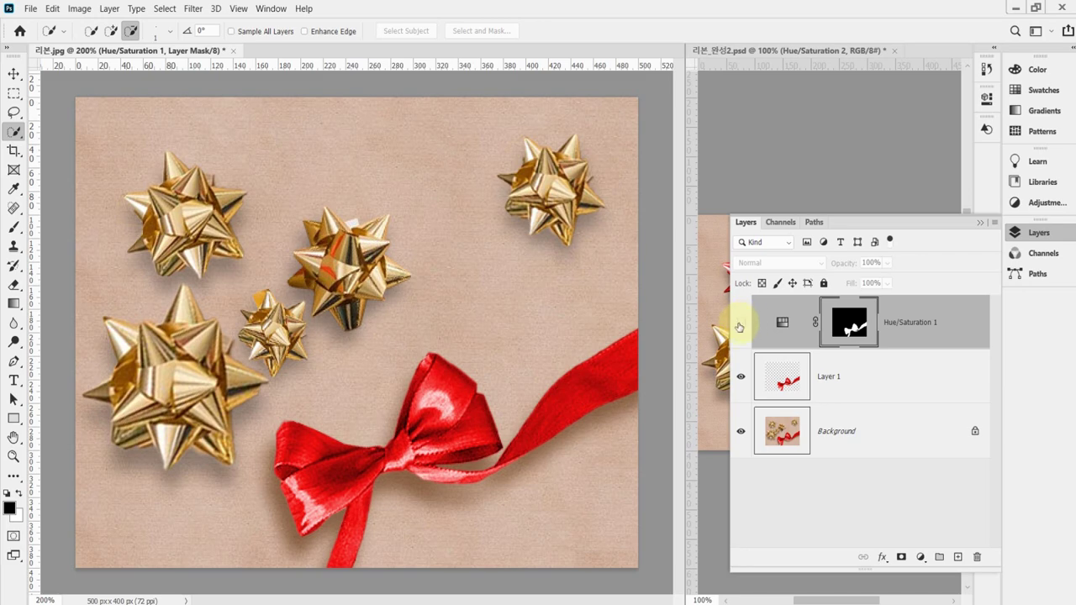
click(740, 322)
- Reopen the Hue/Saturation 1 settings and shift the ribbon's hue to 309
click(782, 324)
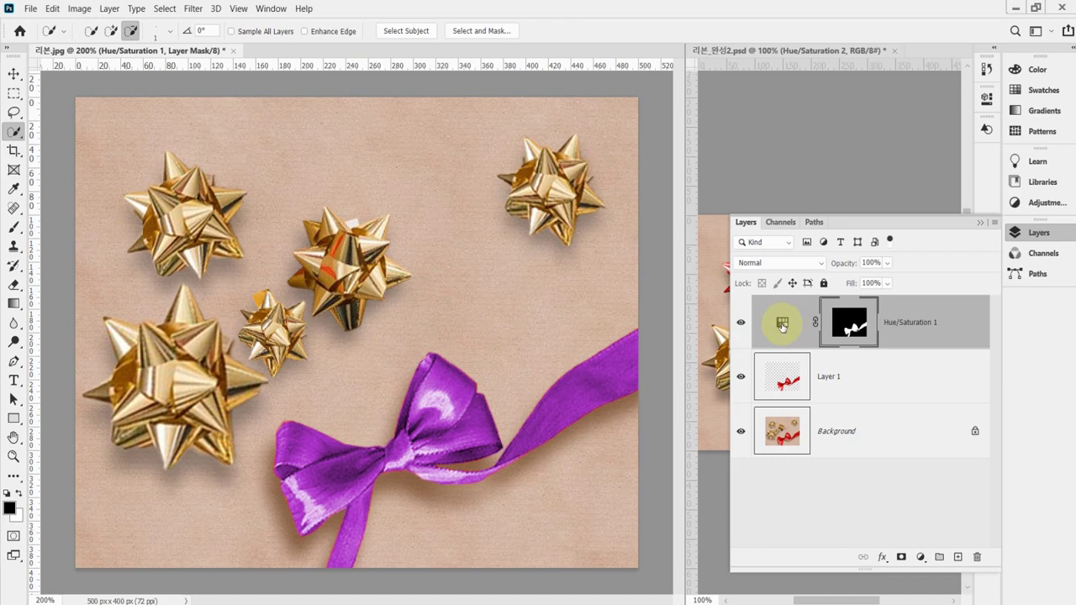
double_click(782, 324)
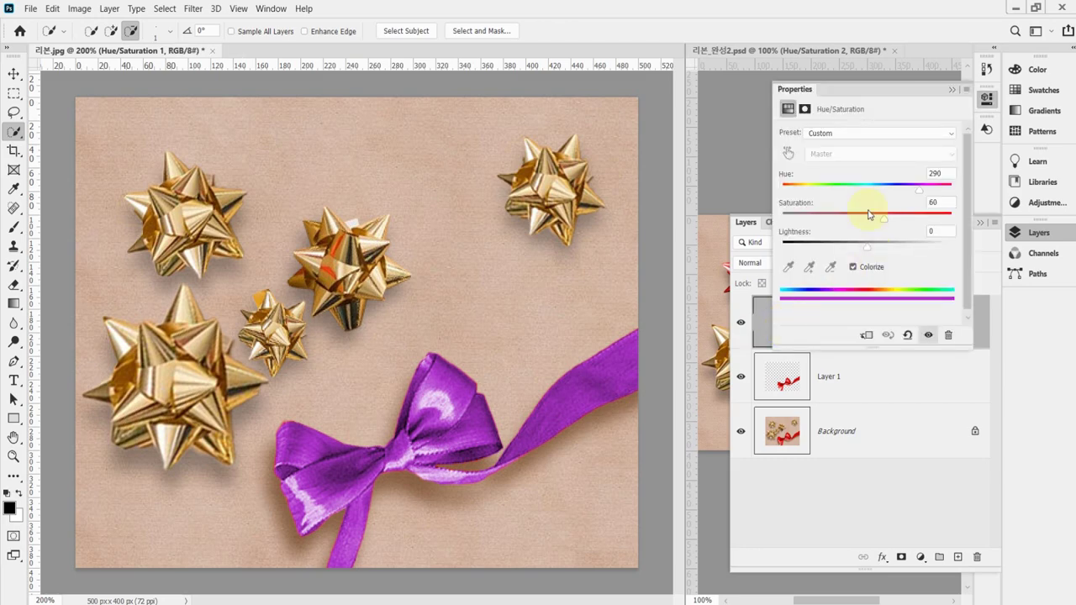
click(924, 194)
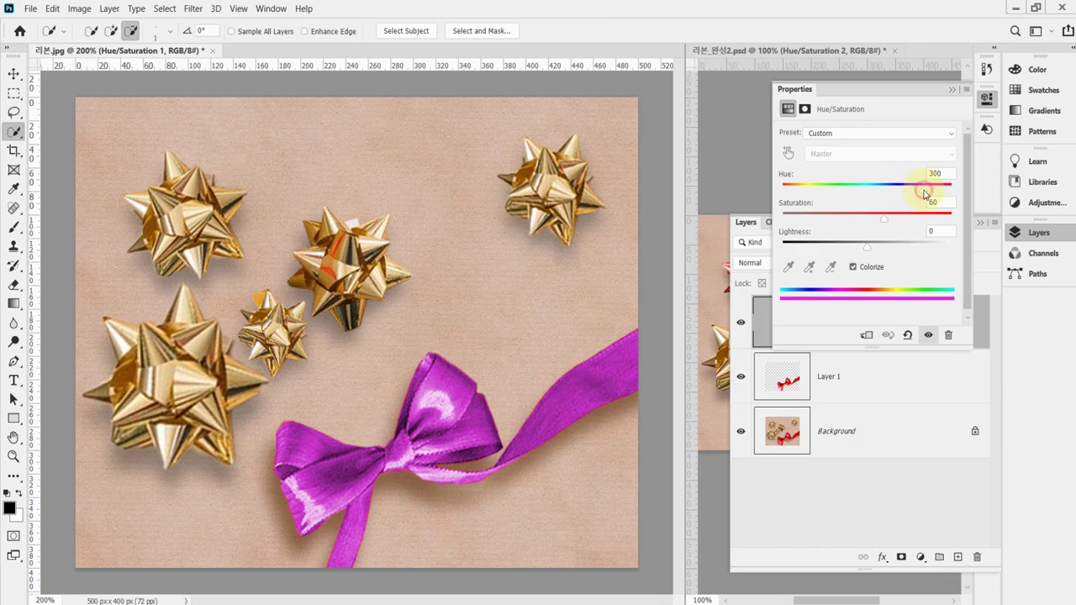
drag(924, 193, 933, 196)
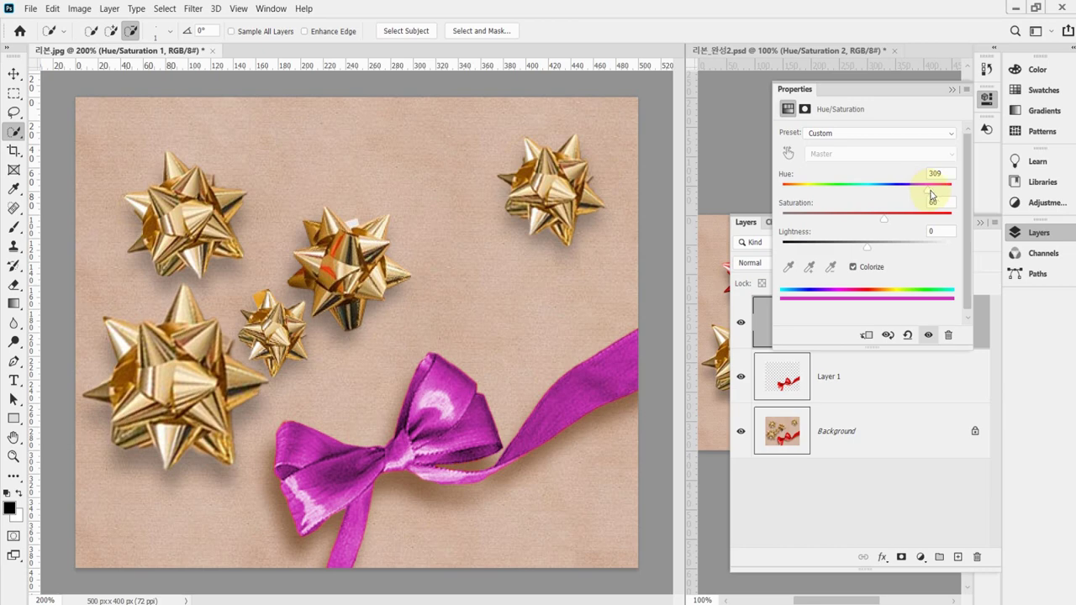
click(988, 98)
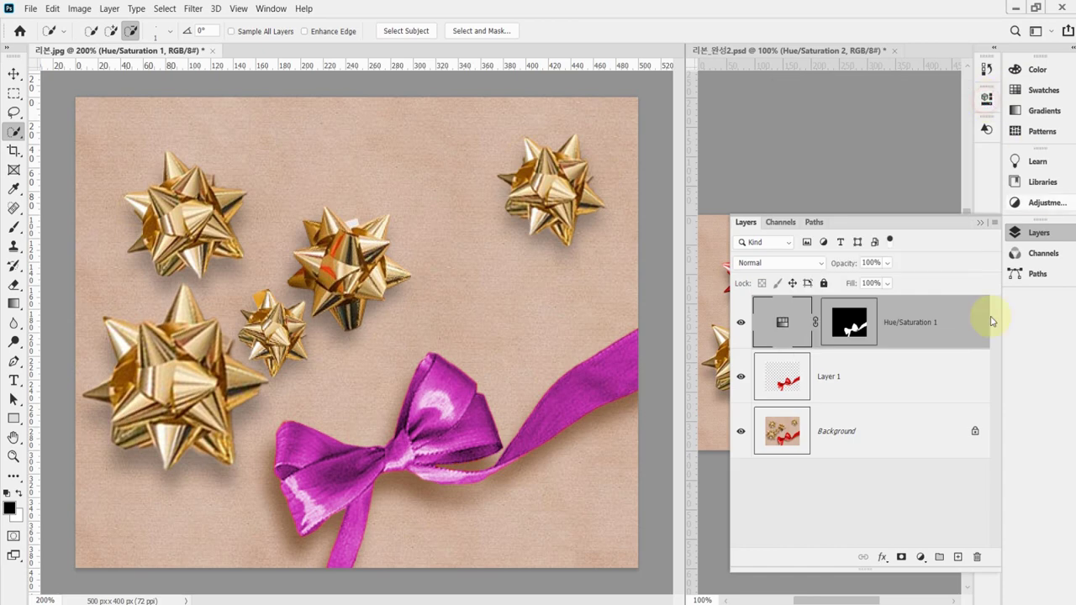
- Hide Hue/Saturation 1 and add an unmasked Hue/Saturation adjustment layer directly above Layer 1
click(741, 326)
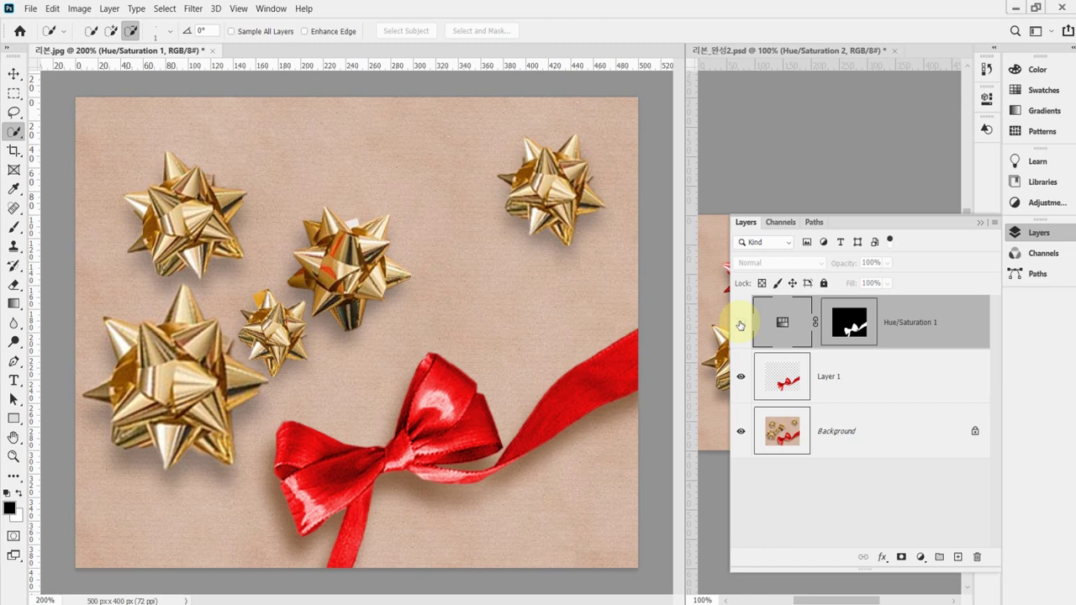
click(871, 383)
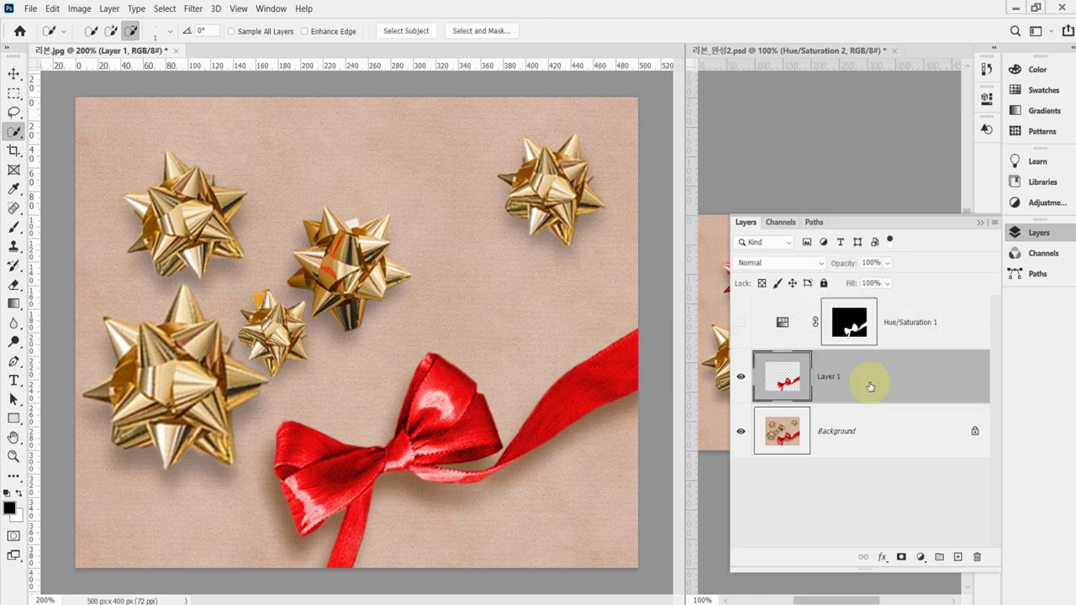
click(920, 562)
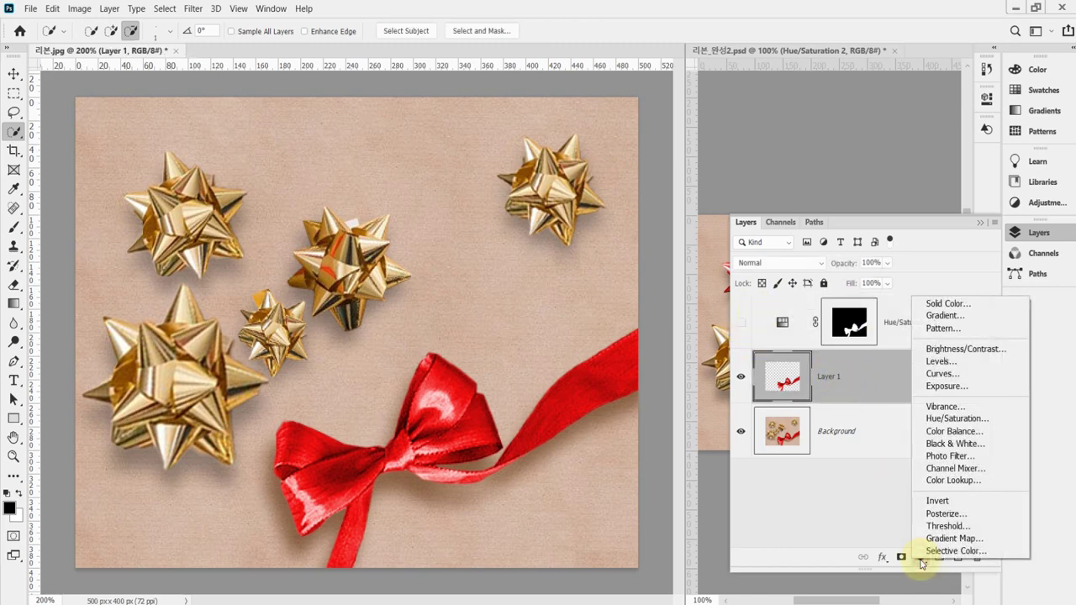
click(955, 425)
- Colorize the whole image with the unmasked adjustment, trying several hues and ending at hue 86 and saturation 71
click(861, 270)
click(909, 192)
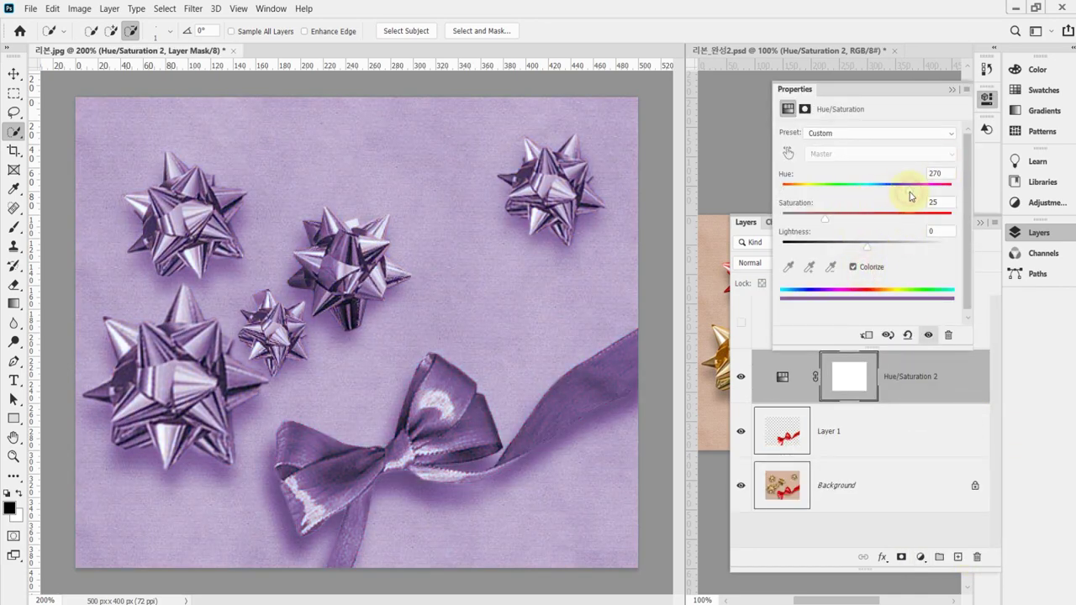
click(939, 186)
drag(879, 216, 902, 217)
click(886, 186)
click(850, 185)
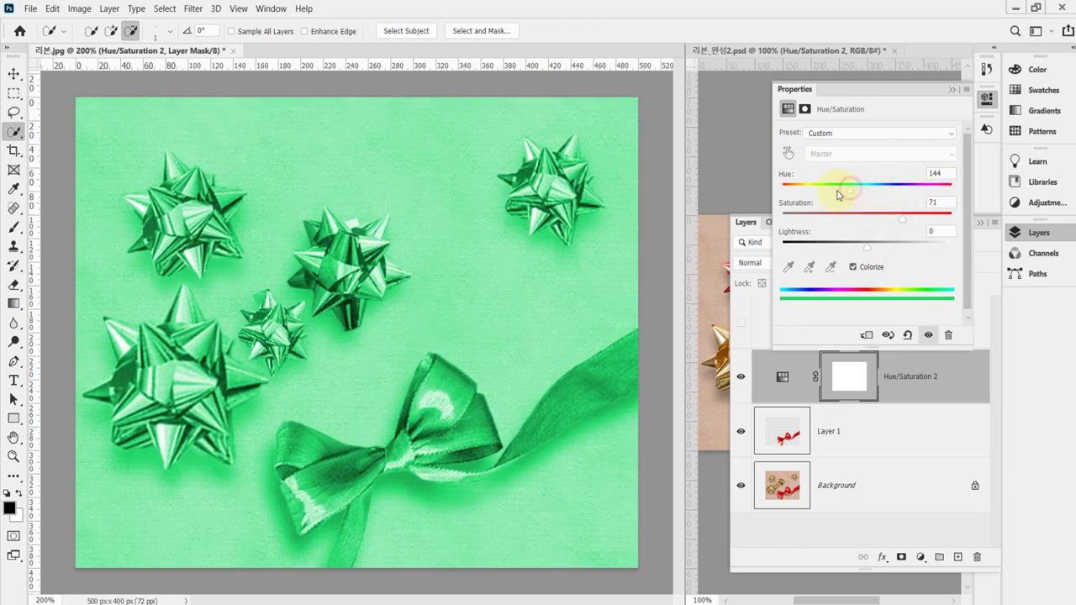
click(824, 195)
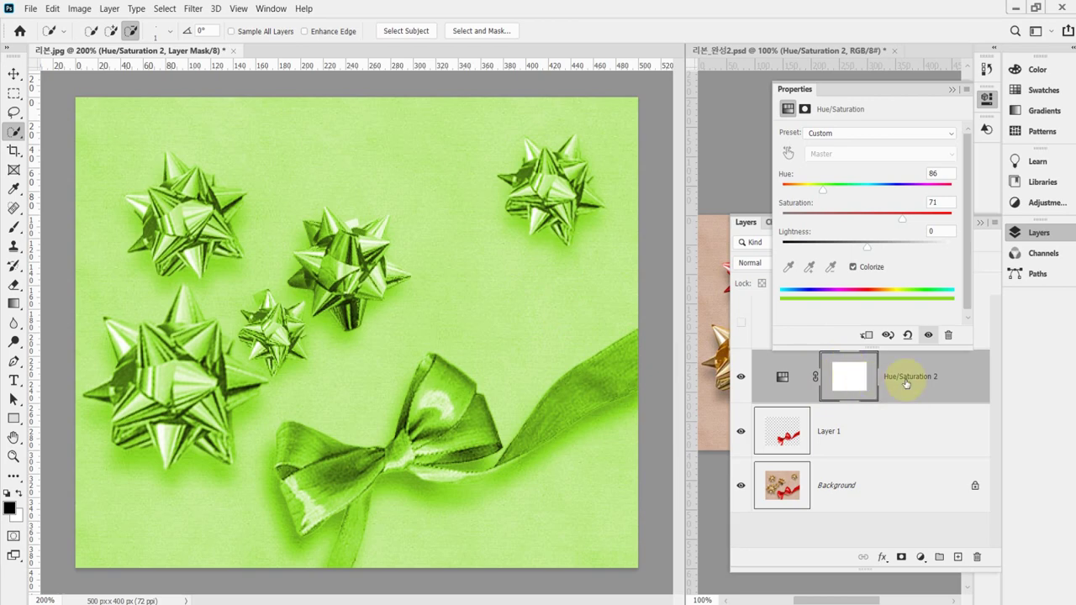
- Try the unmasked Hue/Saturation 2 adjustment below Layer 1, and delete it
click(987, 98)
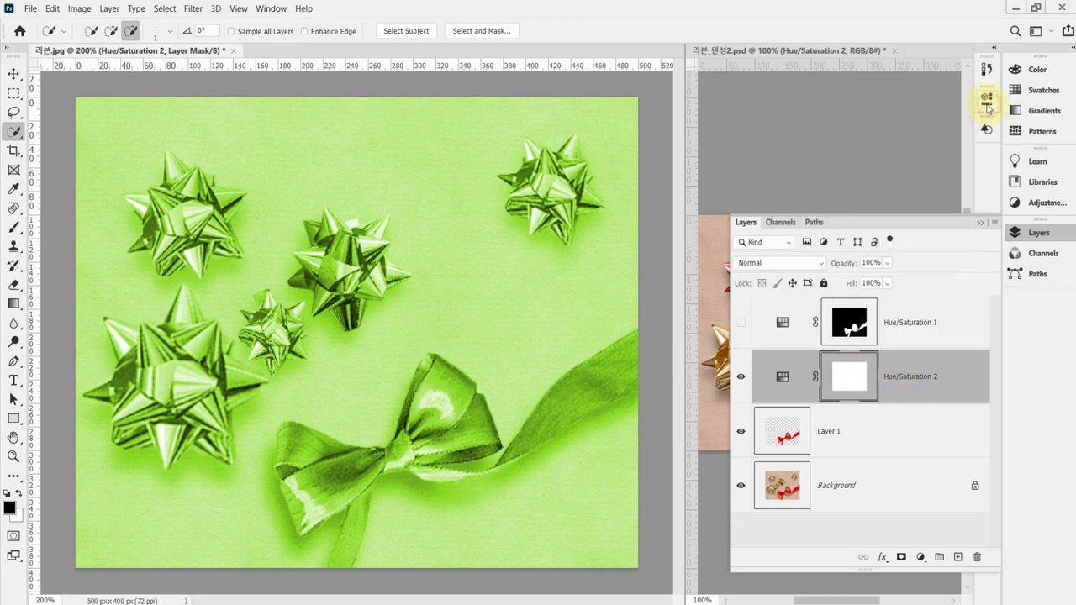
drag(942, 382, 906, 464)
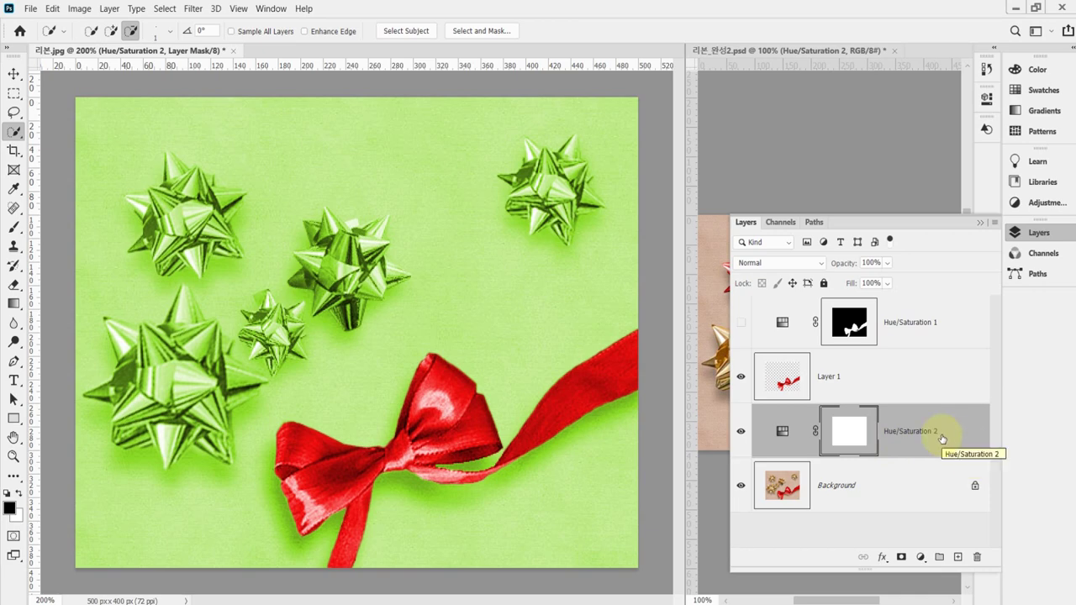
drag(940, 433, 976, 556)
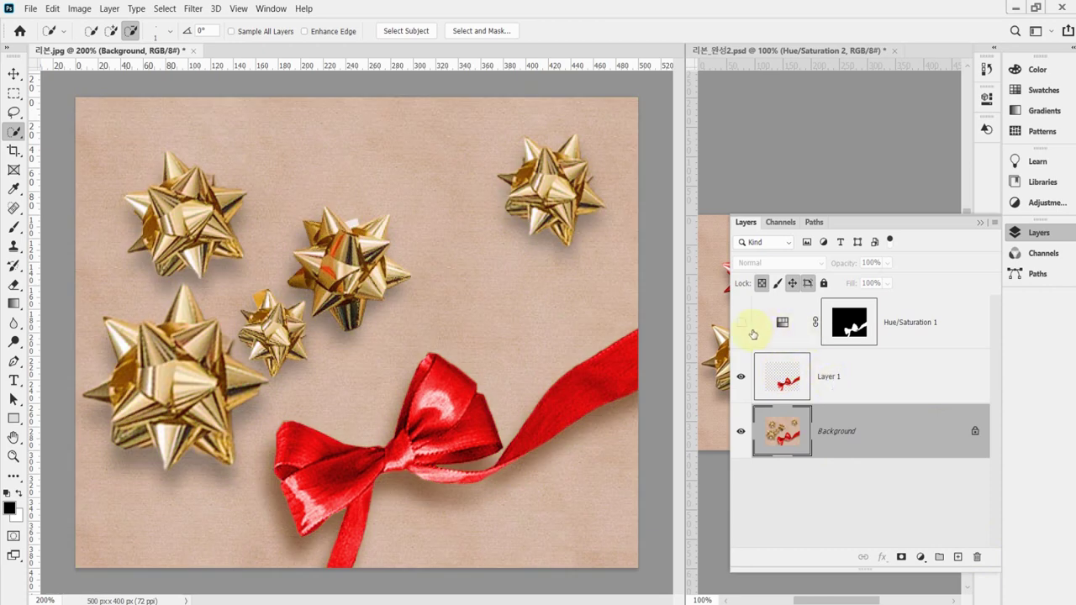
- Show Hue/Saturation 1 again and make the Background the active layer
click(741, 322)
click(780, 378)
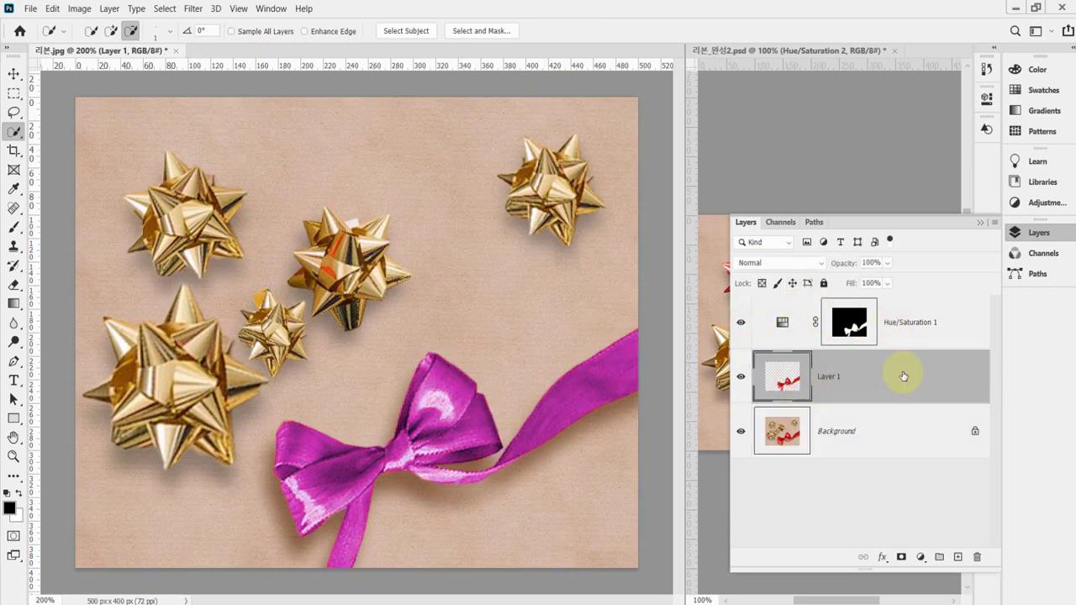
click(851, 431)
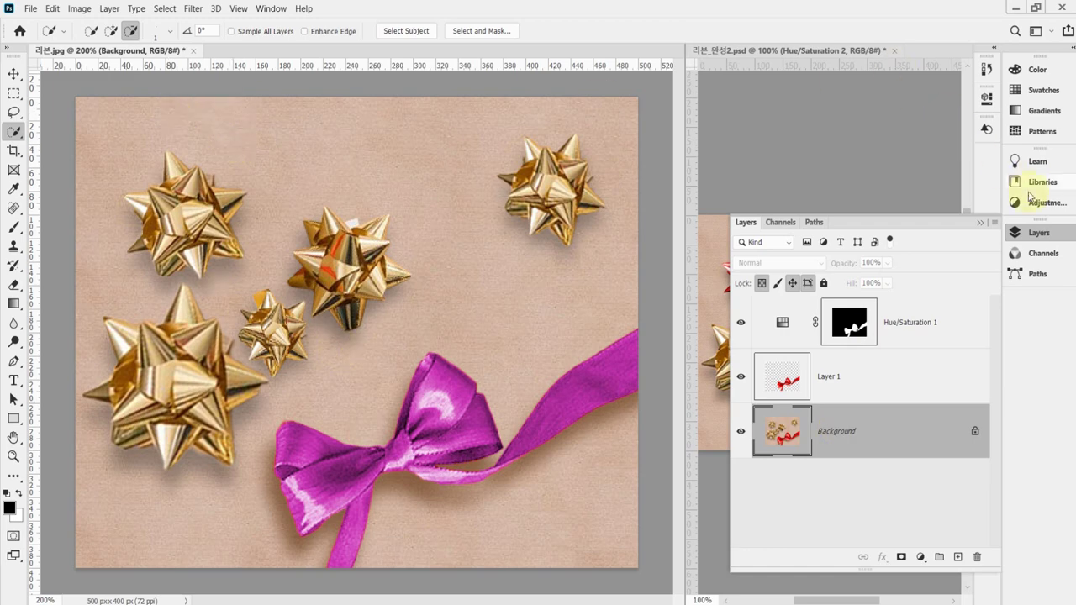
click(1027, 234)
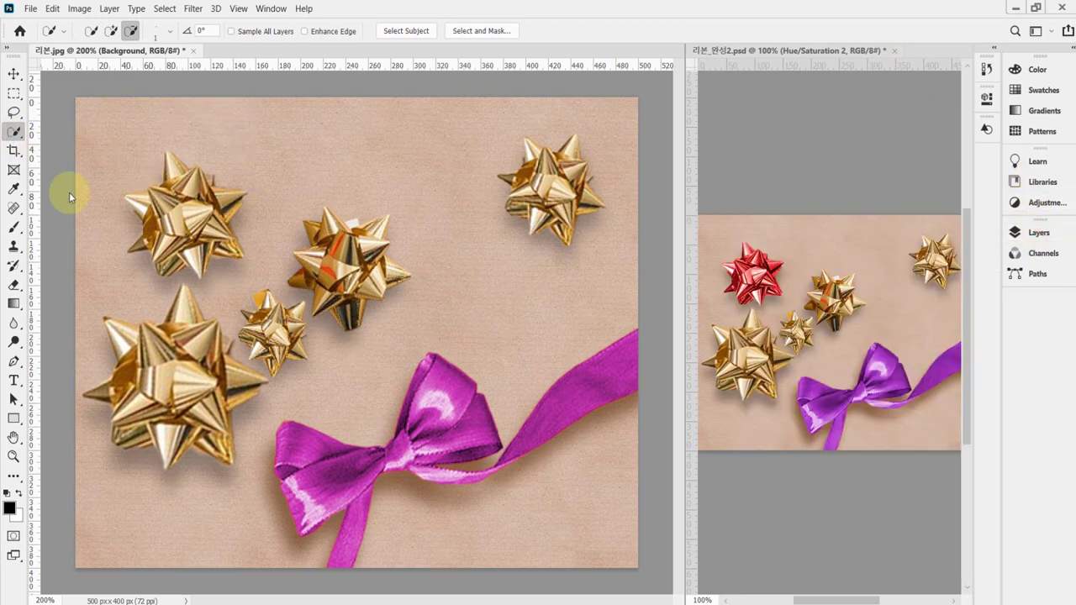
- Select the upper-left gold bow with the Object Selection tool
right_click(15, 136)
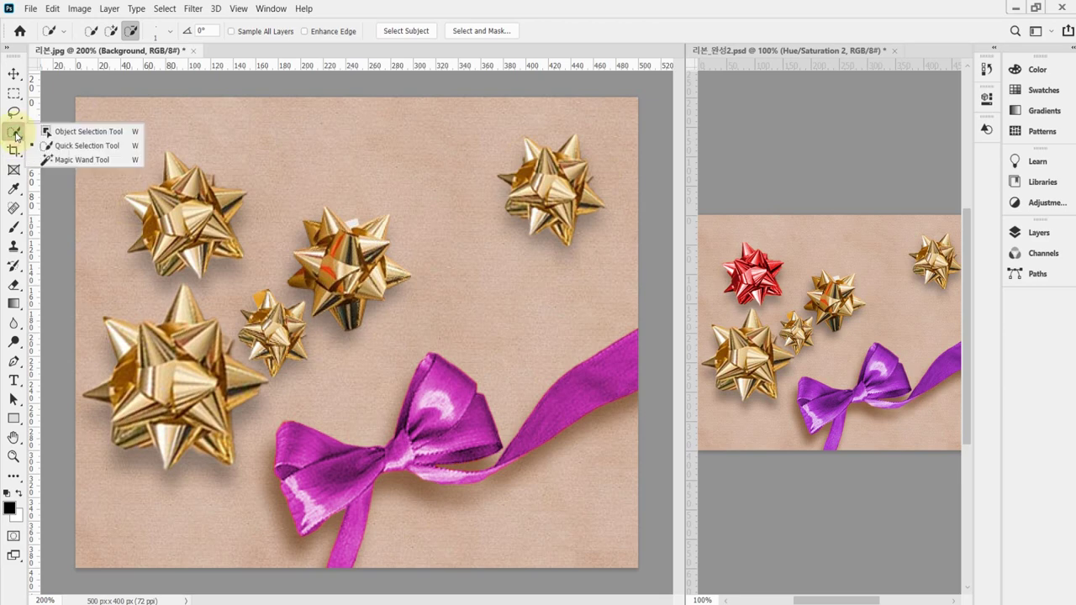
click(71, 130)
drag(104, 138, 253, 290)
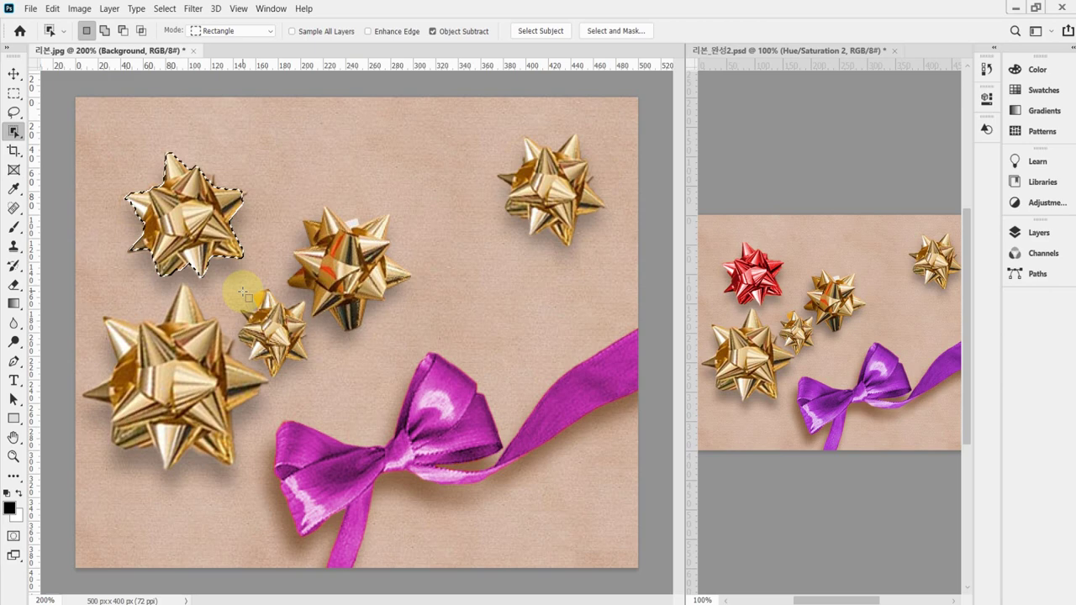
- Refine the gold bow's selection with the Quick Selection tool, adding the missed tips along its edges
key(ctrl+space)
click(275, 227)
click(174, 167)
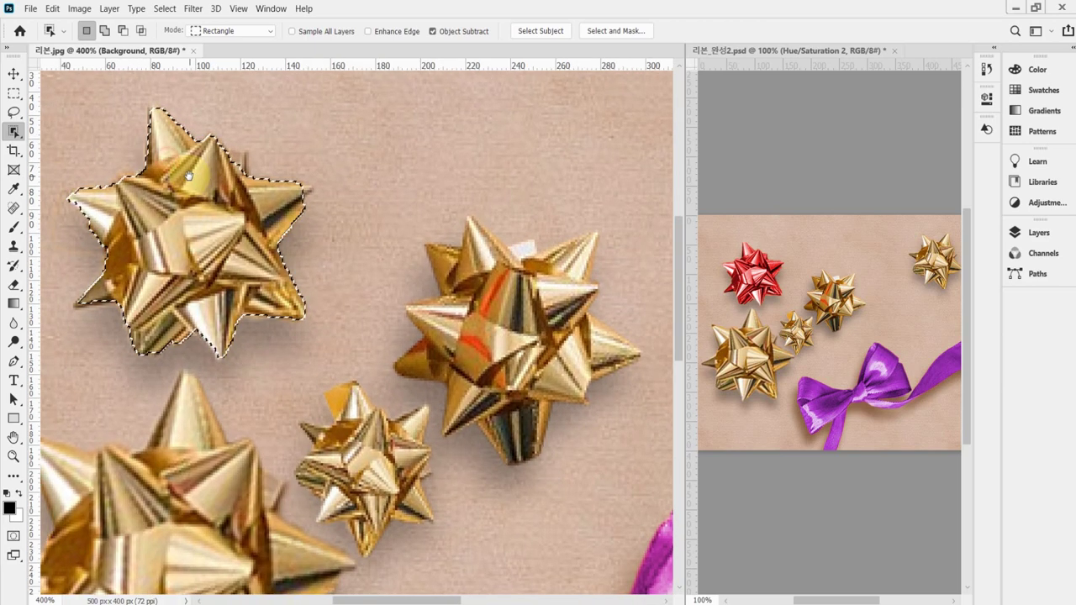
right_click(13, 132)
click(58, 147)
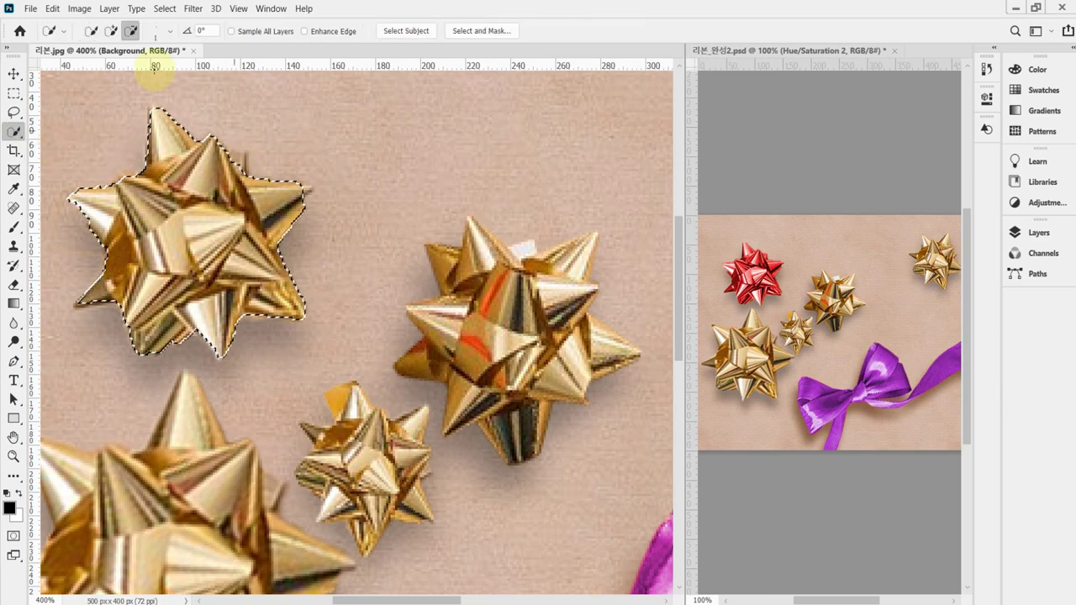
mouse_move(250, 150)
mouse_down()
mouse_move(236, 149)
mouse_move(320, 188)
mouse_move(305, 192)
mouse_up()
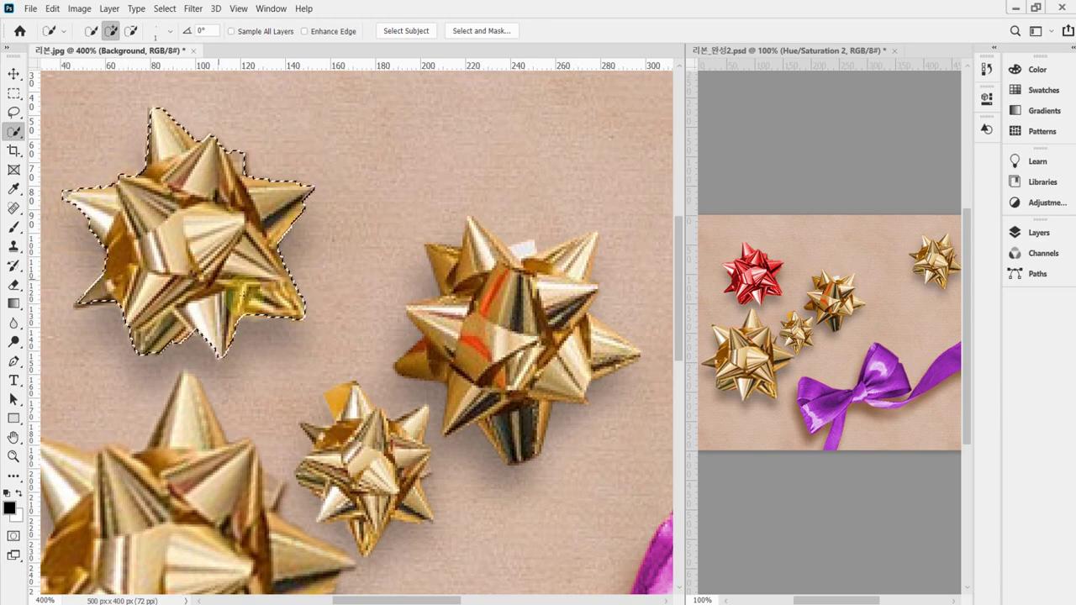
- Copy the selected gold bow from the Background to a new layer
scroll(251, 290, down, 1)
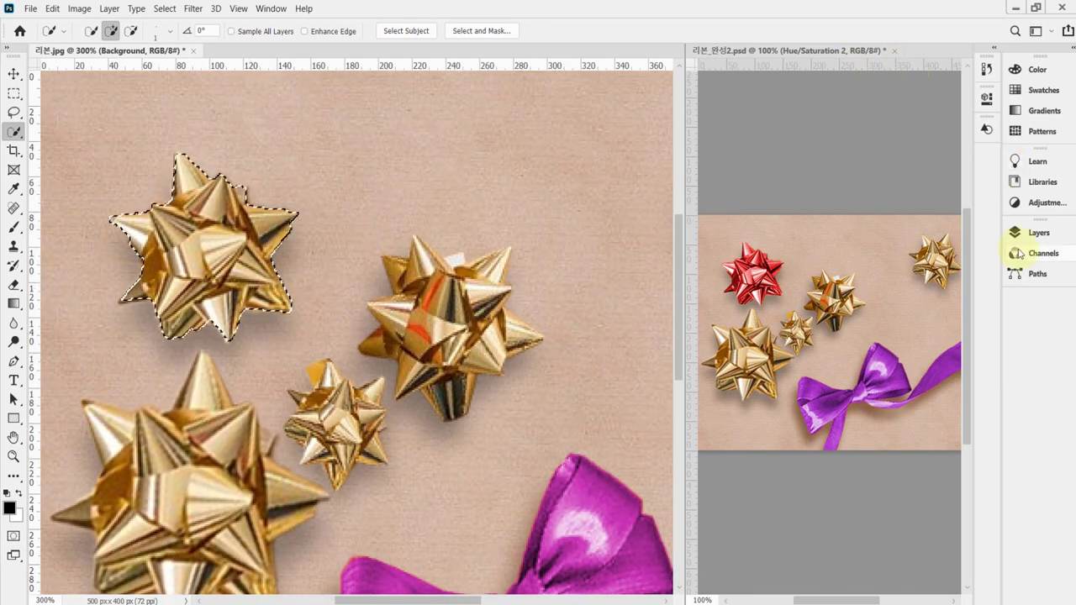
click(1040, 235)
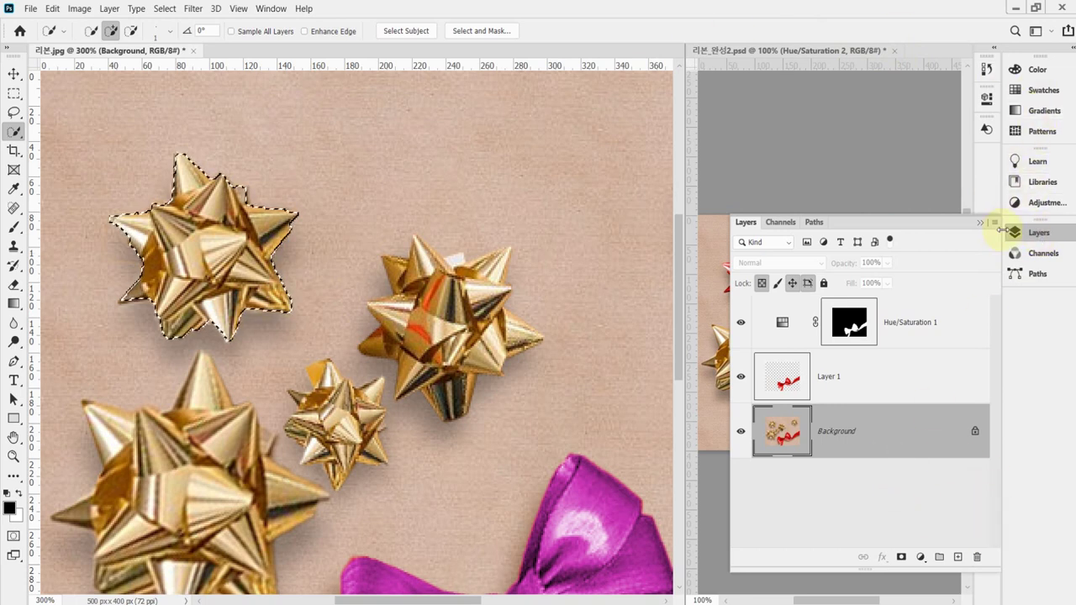
key(ctrl+j)
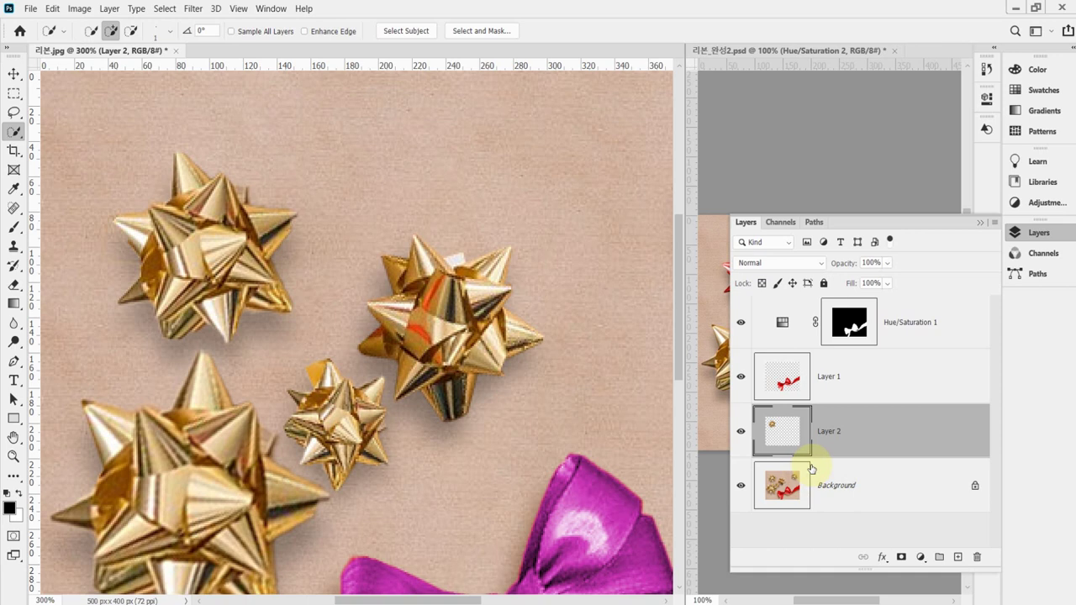
- Load Layer 2's outline as a selection and add a Hue/Saturation adjustment layer masked to the gold bow
ctrl+click(772, 432)
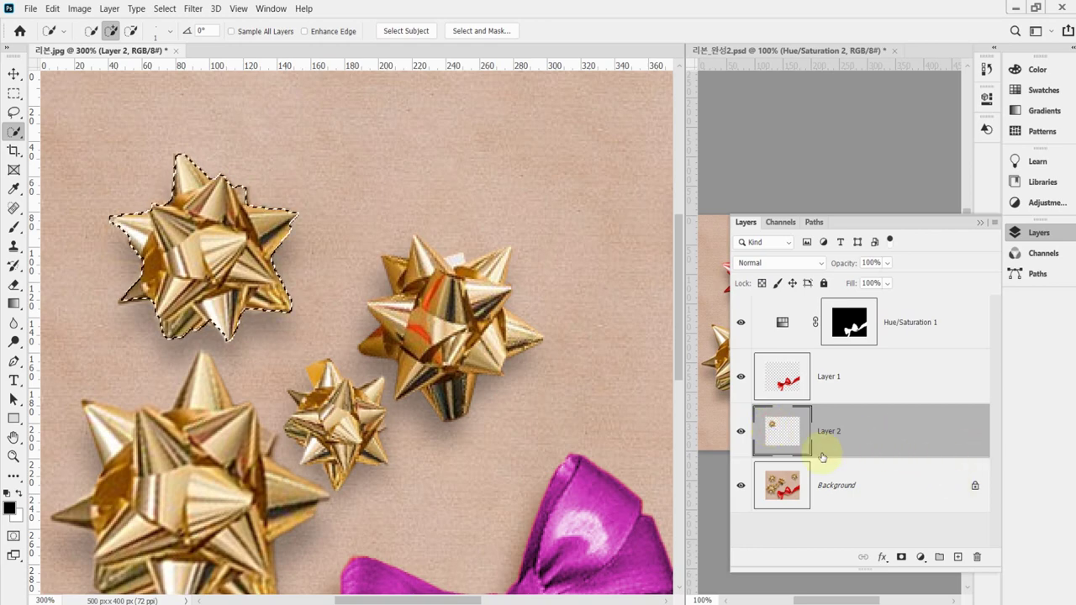
click(920, 558)
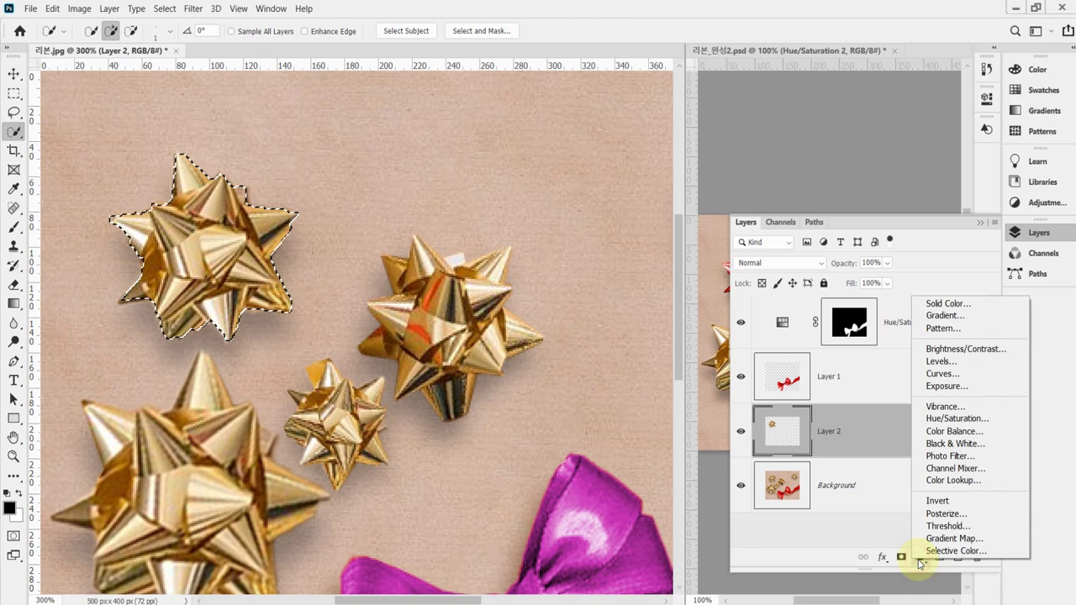
click(995, 419)
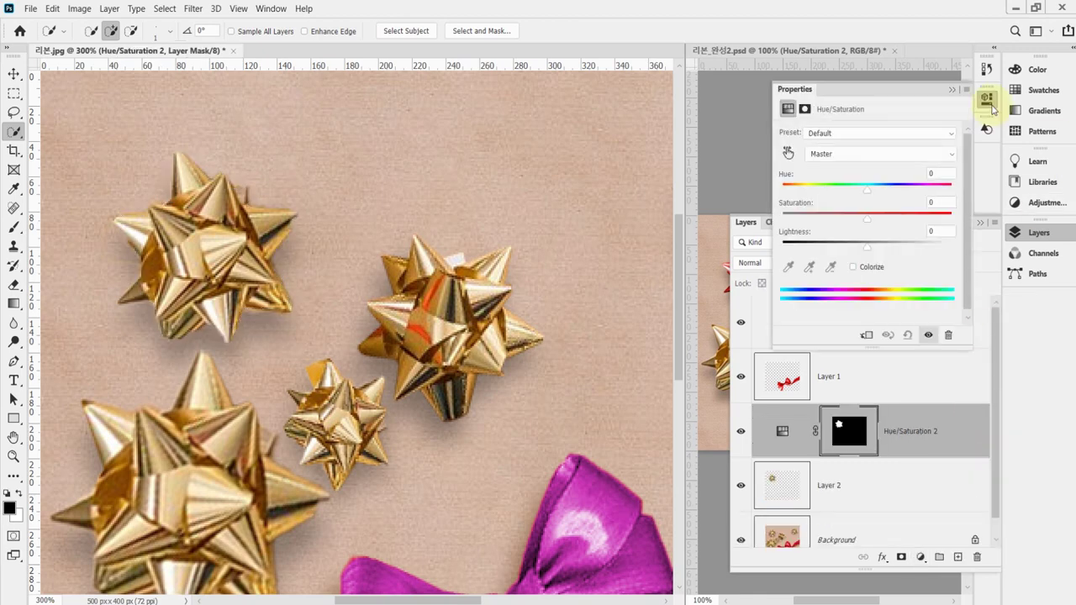
- Colorize the masked bow red with hue 0 and saturation 80
click(856, 268)
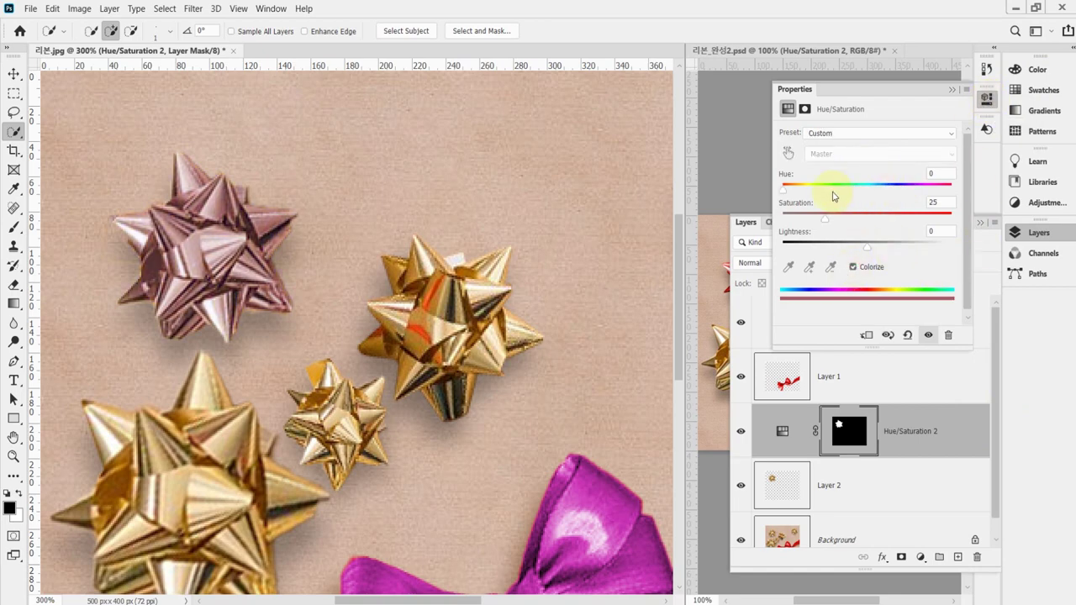
click(786, 194)
drag(827, 223, 886, 224)
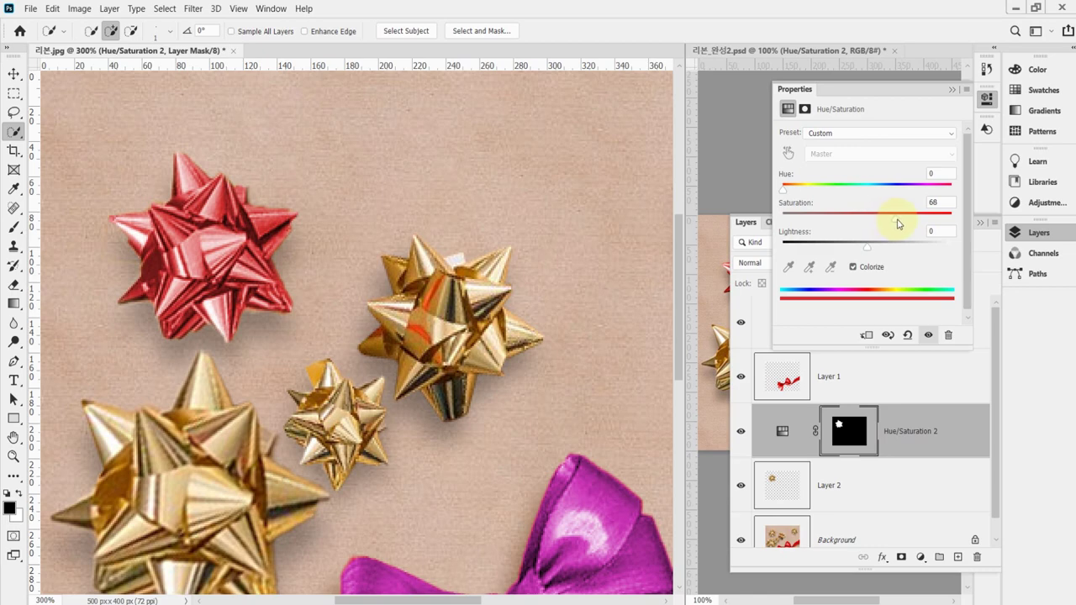
drag(899, 223, 908, 223)
click(939, 204)
double_click(935, 202)
text(80)
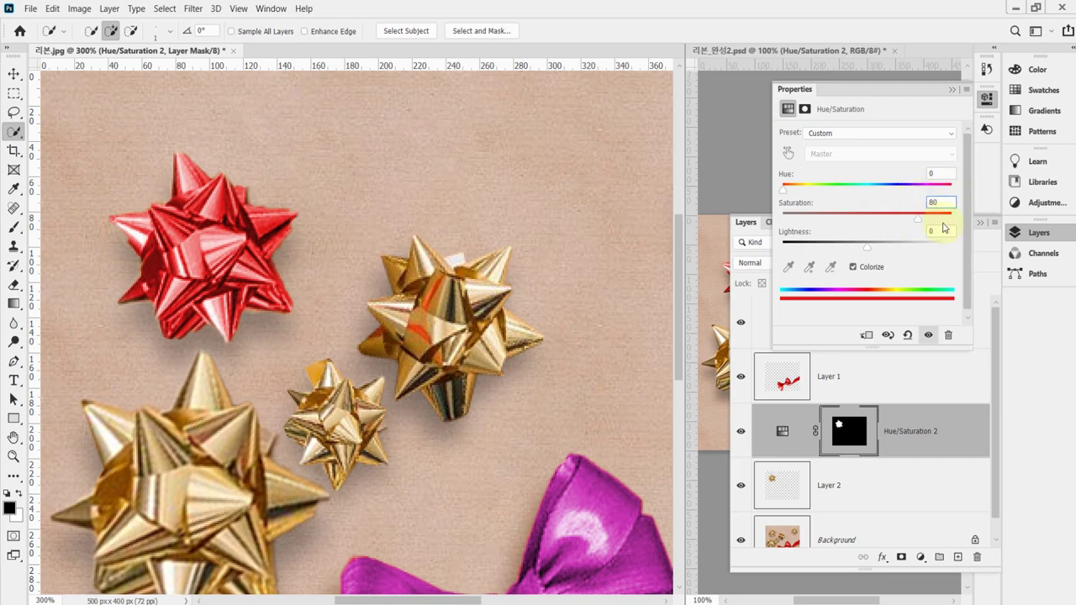
click(987, 104)
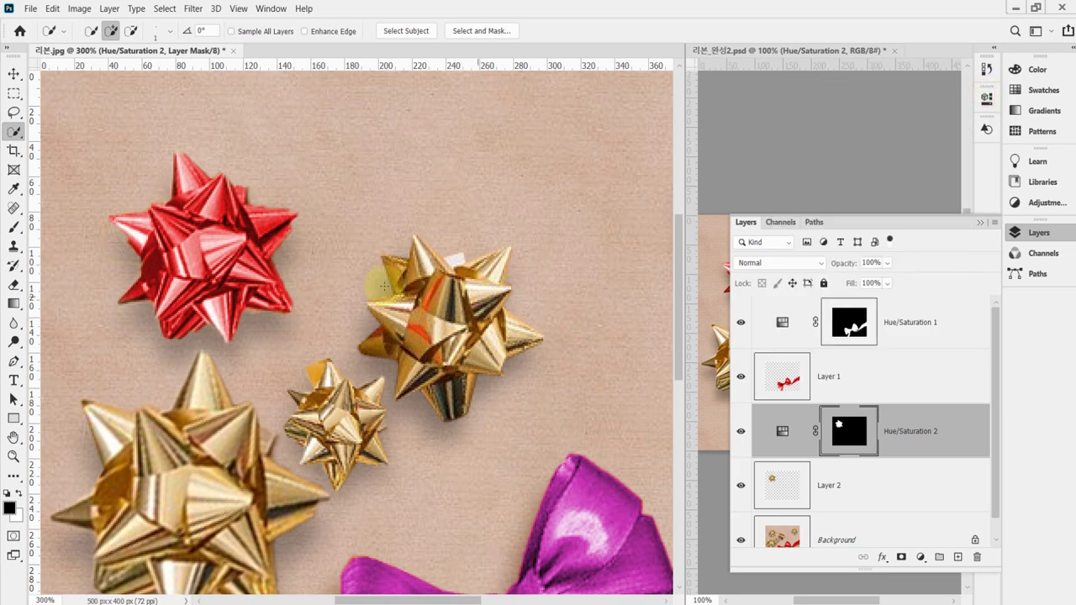
- Reopen the Hue/Saturation 2 settings to review the red bow's color values against the whole image
alt+click(345, 381)
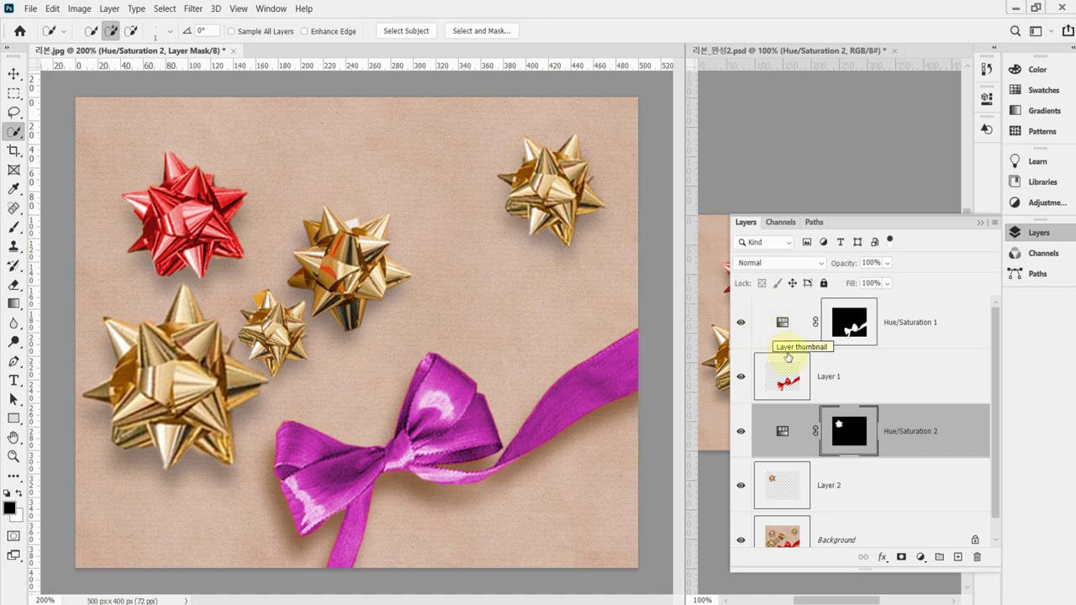
double_click(782, 431)
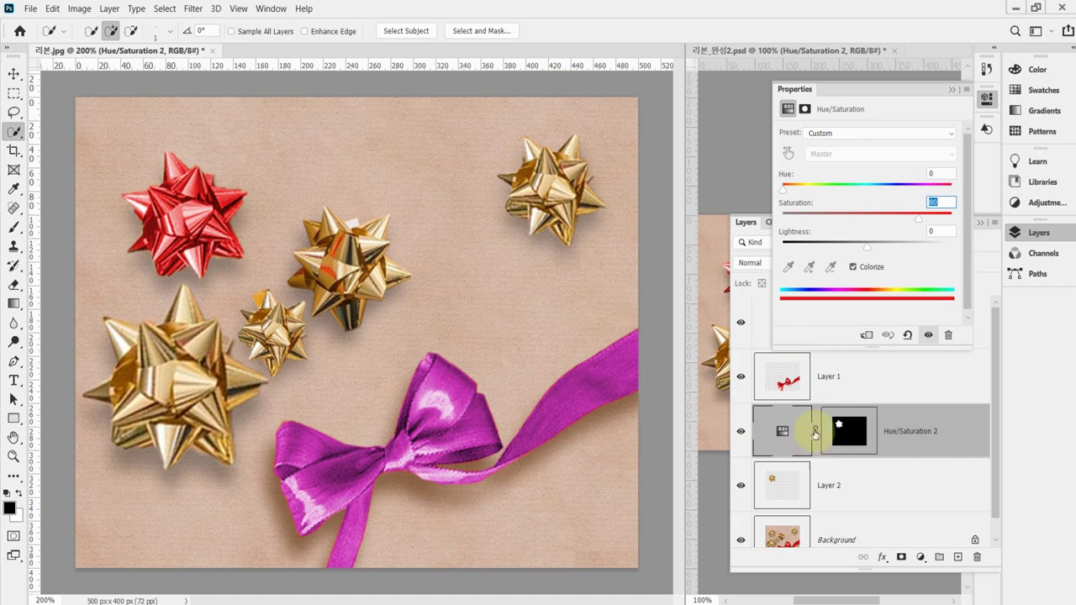
click(933, 203)
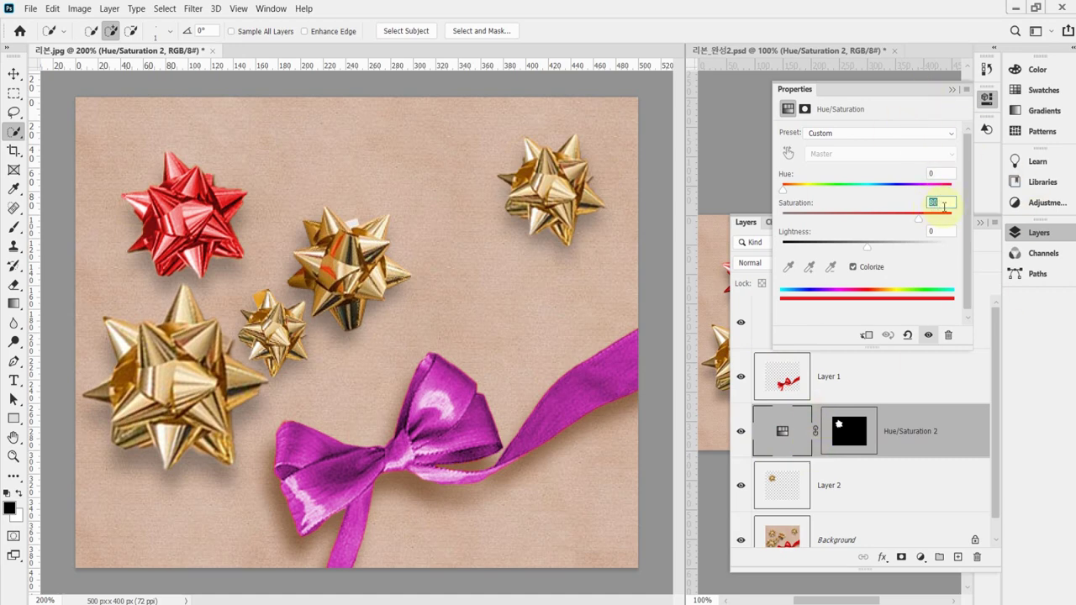
key(Return)
click(989, 101)
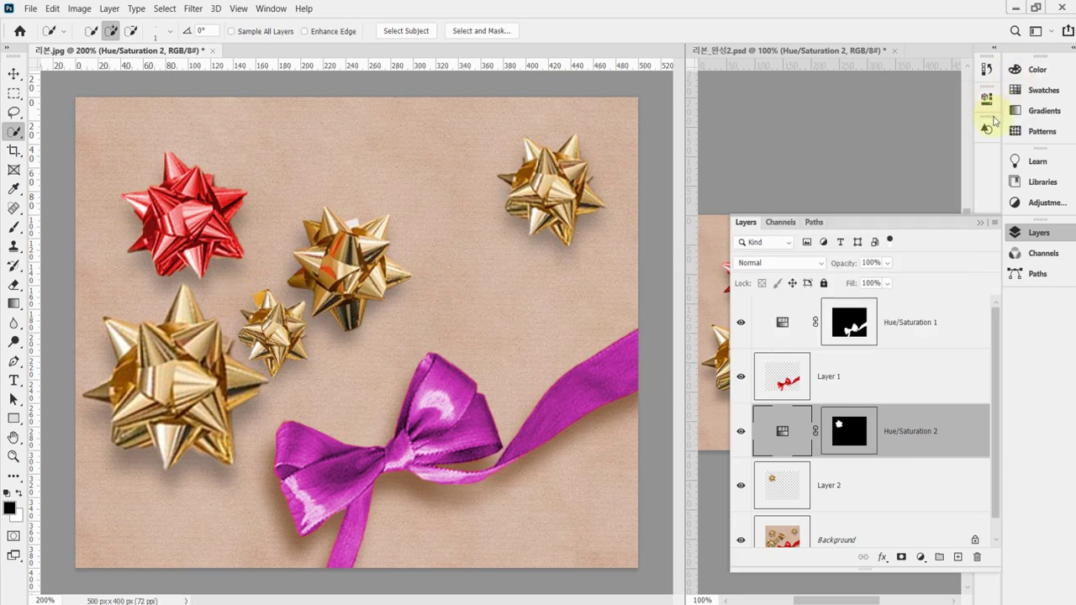